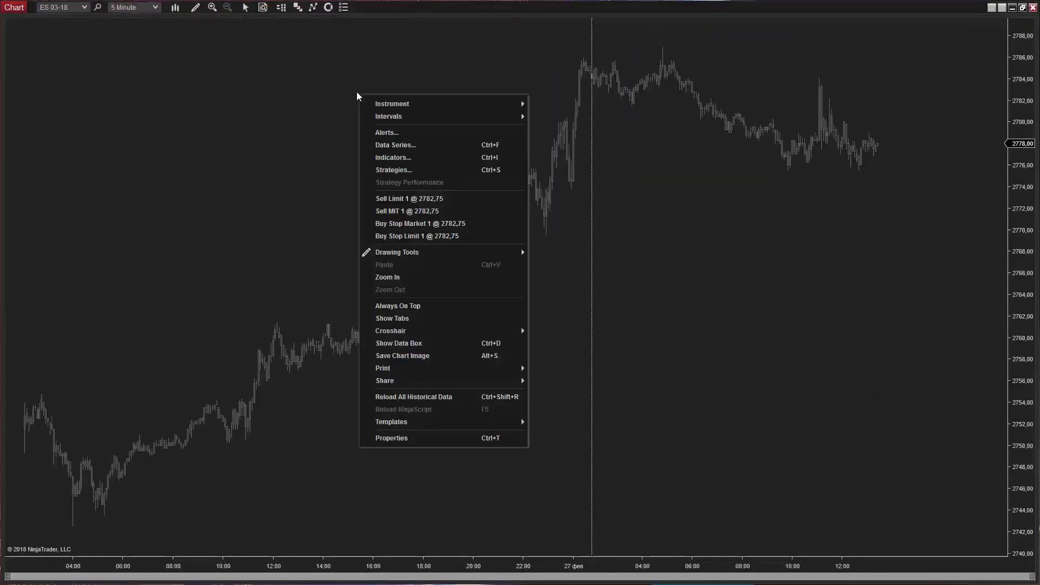
Reload the ES 03-18 chart with 10 days of history in its Data Series settings
{"action": "left_click", "coordinate": [396, 146]}
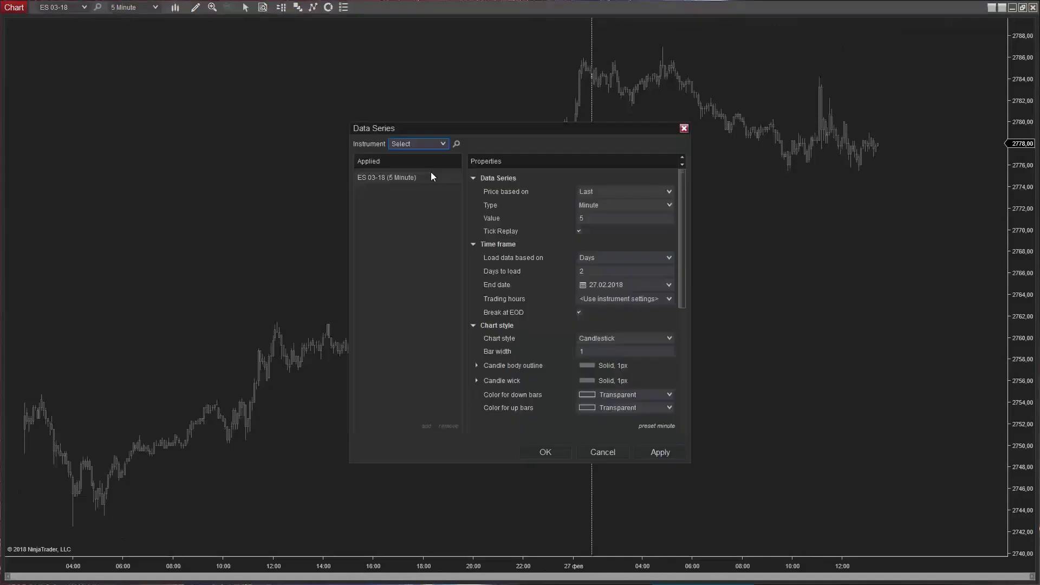
{"action": "left_click", "coordinate": [592, 270]}
{"action": "left_click", "coordinate": [545, 452]}
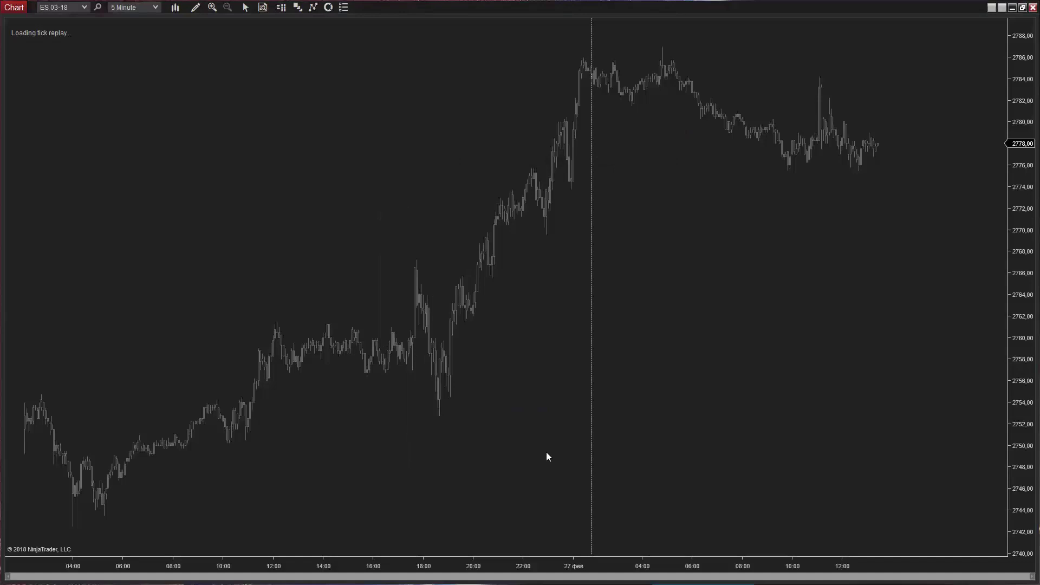
Bring up the Indicators dialog and expand MZpack > NT8 to list its indicators
{"action": "right_click", "coordinate": [386, 67]}
{"action": "left_click", "coordinate": [424, 134]}
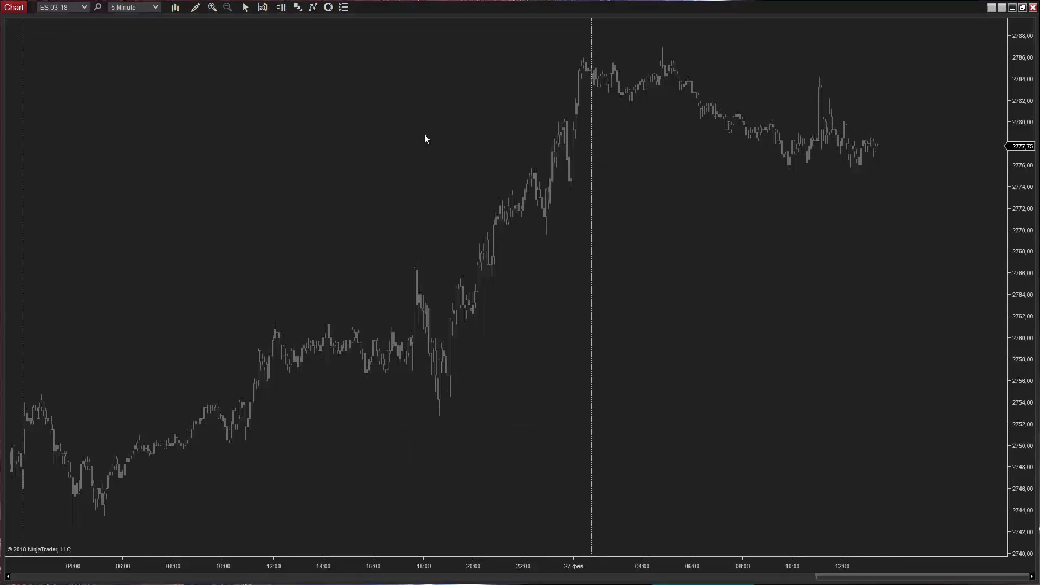
{"action": "left_click_drag", "start_coordinate": [423, 154], "coordinate": [399, 70]}
{"action": "double_click", "coordinate": [353, 114]}
{"action": "double_click", "coordinate": [363, 126]}
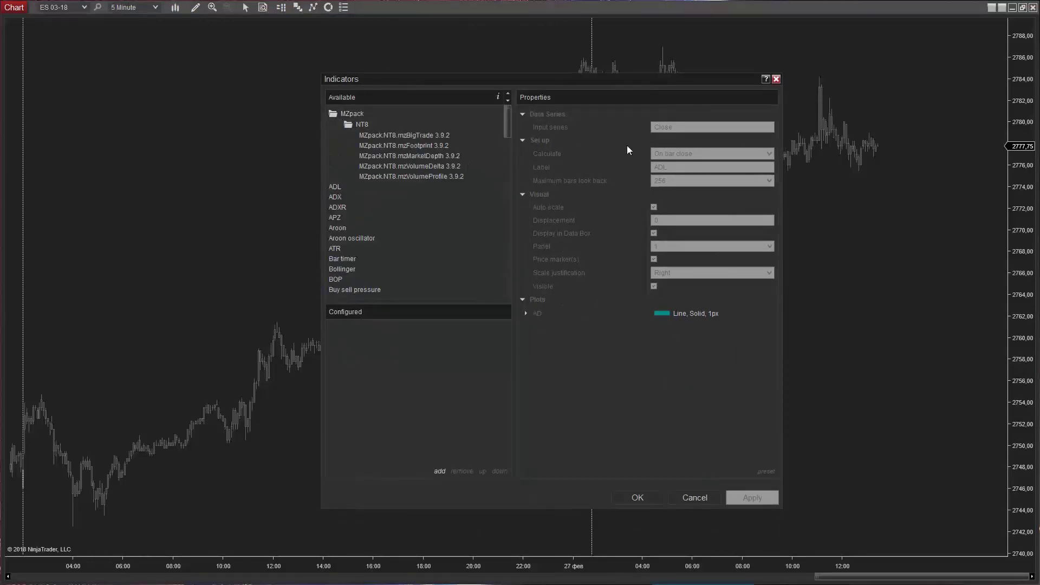
Apply mzVolumeProfile with Profile mode Composite and the 1st stacked profile mode set to None
{"action": "left_click", "coordinate": [674, 126]}
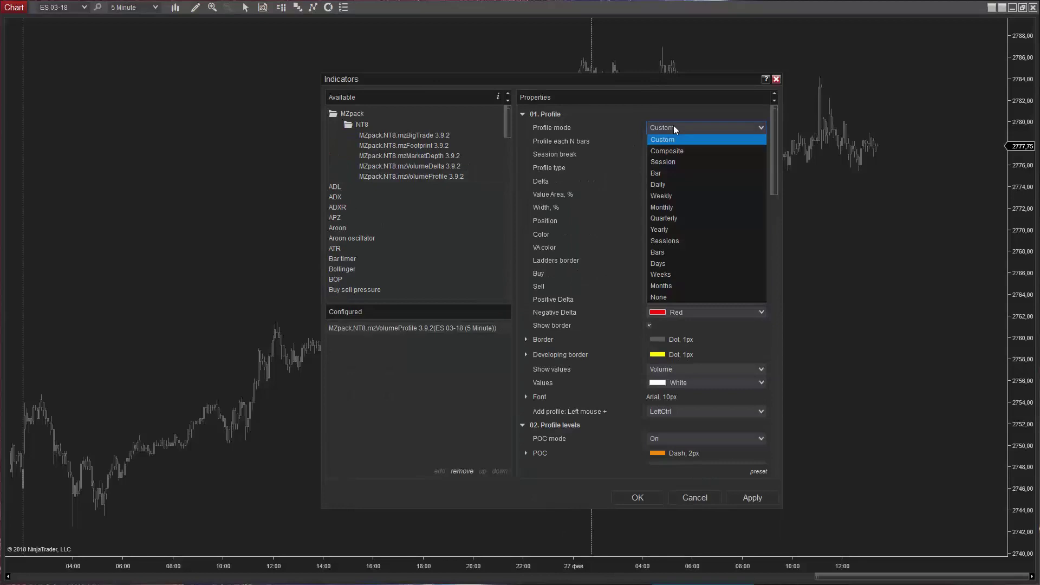
{"action": "left_click", "coordinate": [674, 150]}
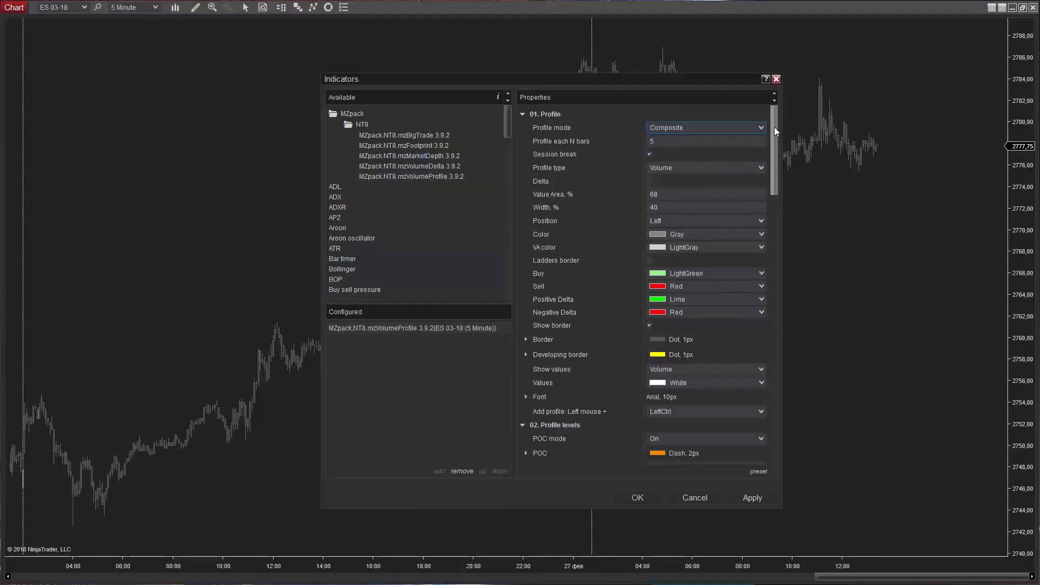
{"action": "left_click_drag", "start_coordinate": [775, 127], "coordinate": [736, 262]}
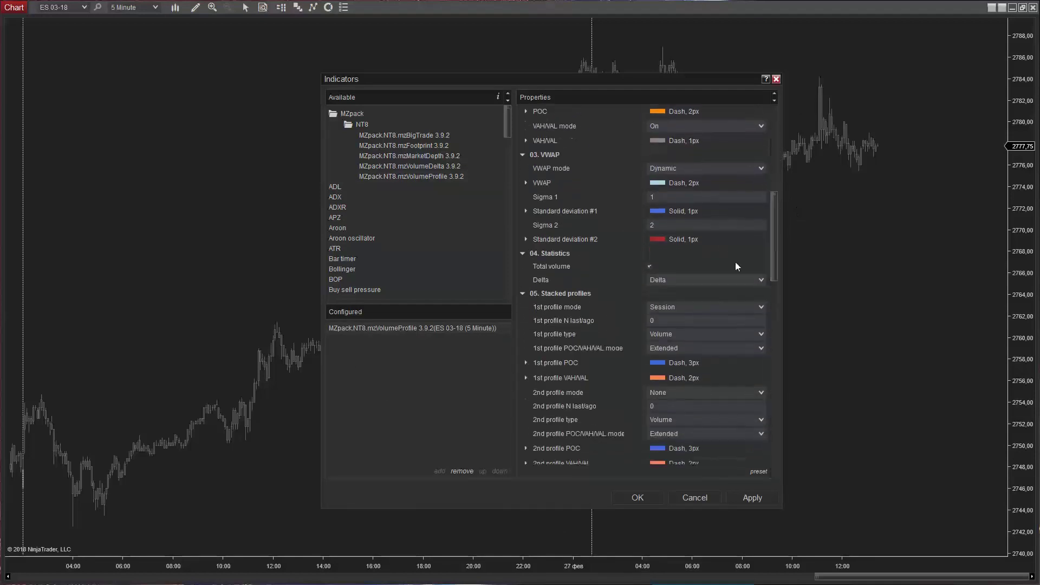
{"action": "left_click", "coordinate": [688, 306]}
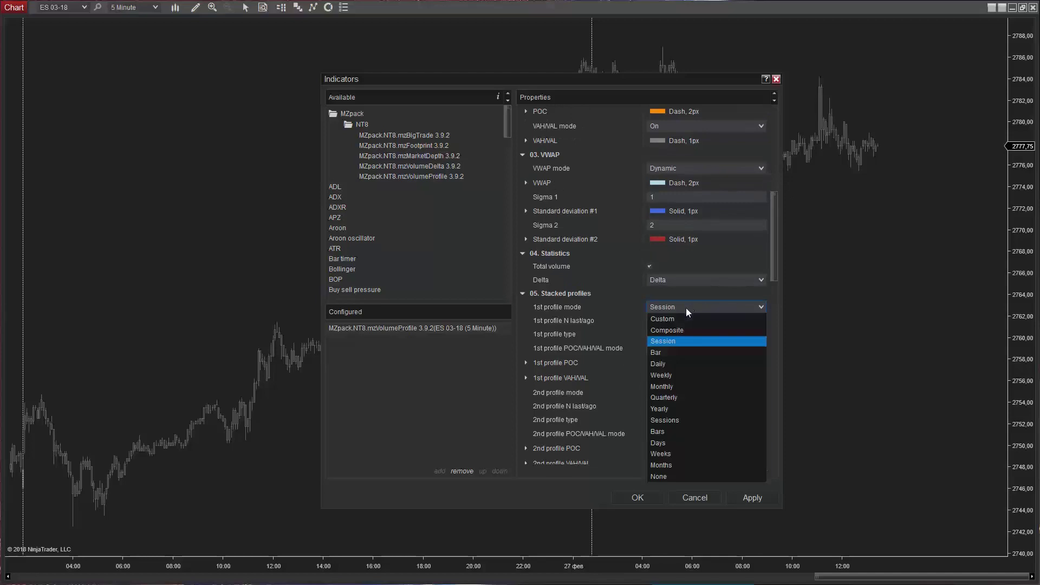
{"action": "left_click", "coordinate": [665, 476]}
{"action": "left_click", "coordinate": [638, 497]}
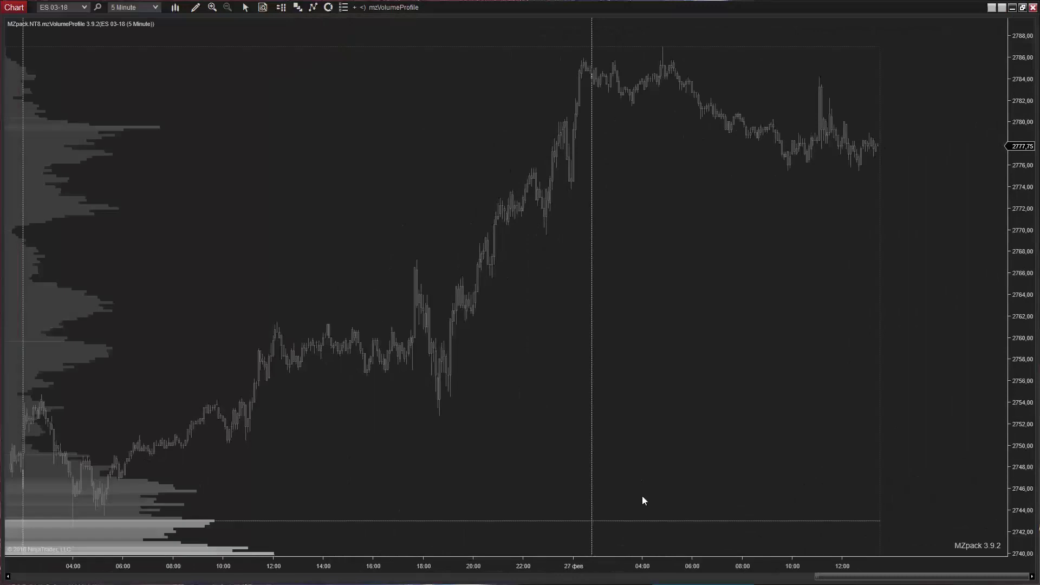
Reopen mzVolumeProfile settings and change Profile mode to Session, then to Bar
{"action": "left_click", "coordinate": [384, 7]}
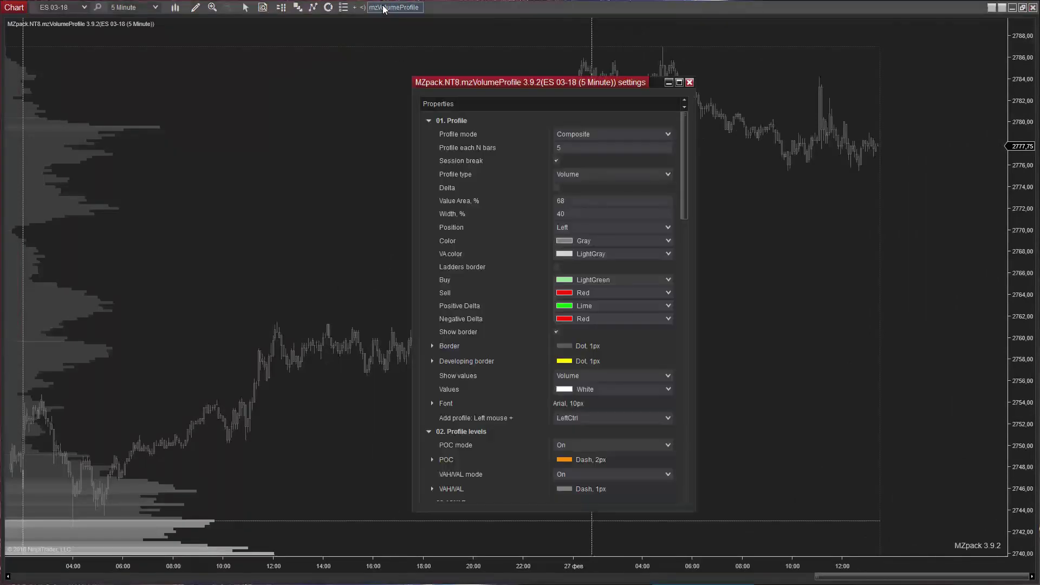
{"action": "left_click", "coordinate": [670, 135]}
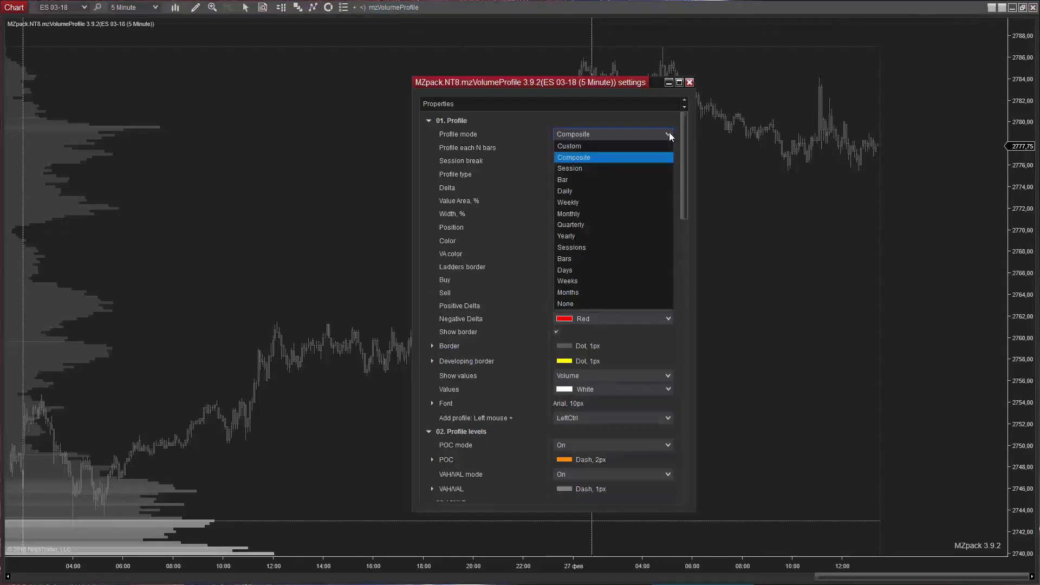
{"action": "left_click", "coordinate": [585, 168]}
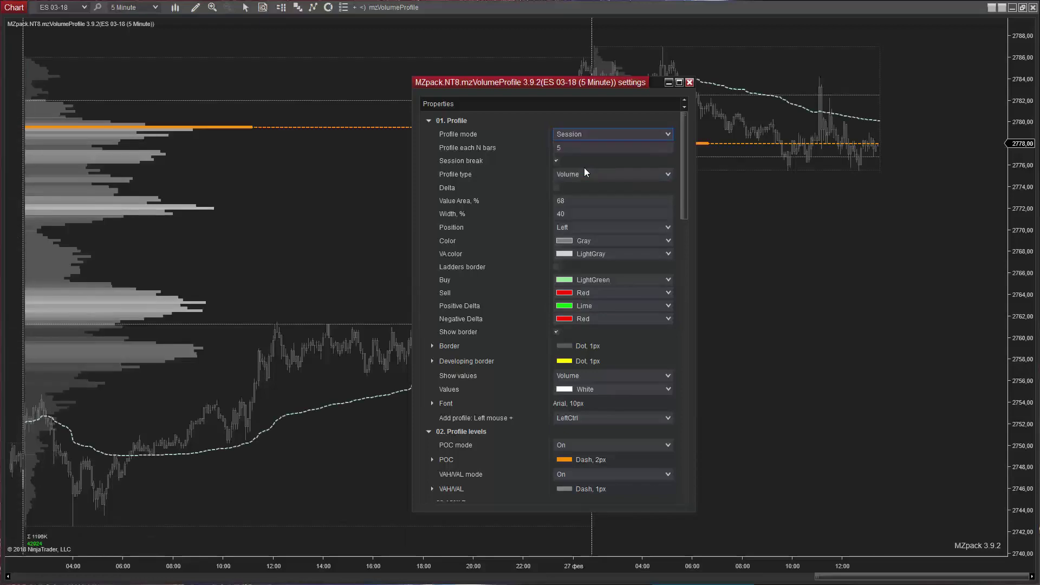
{"action": "left_click", "coordinate": [670, 137]}
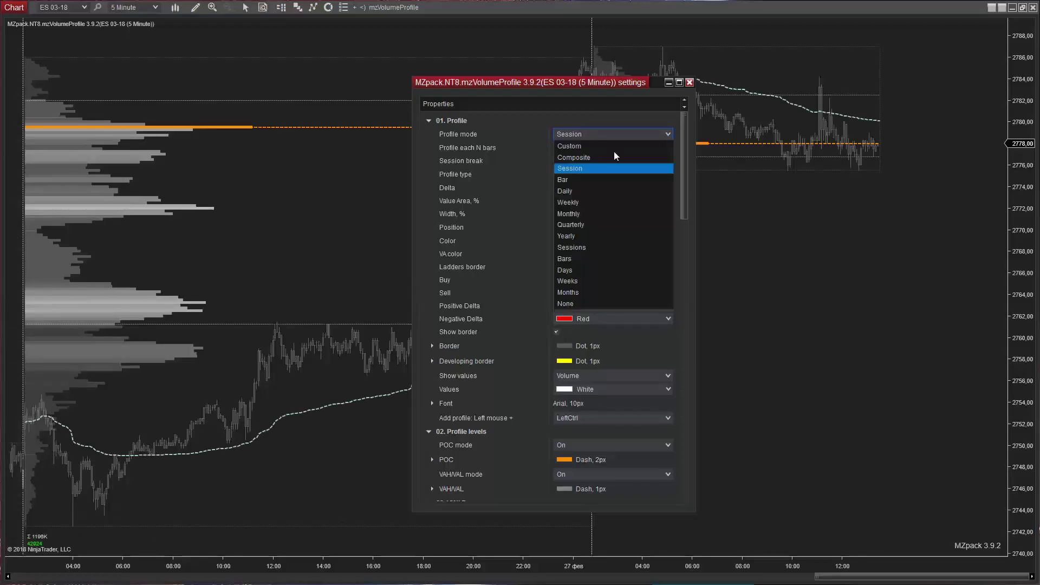
{"action": "left_click", "coordinate": [577, 176]}
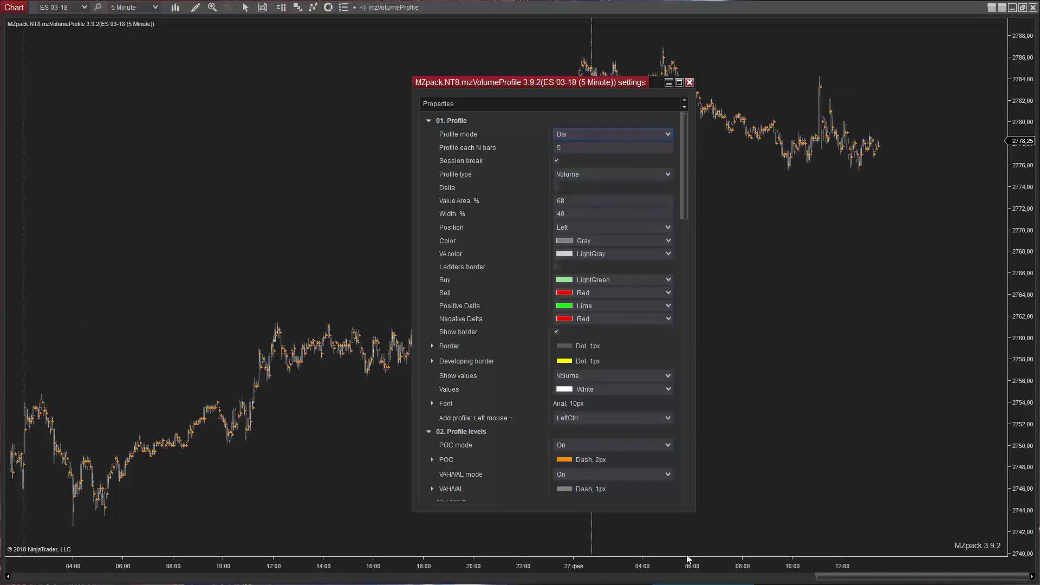
{"action": "scroll", "coordinate": [356, 503], "scroll_direction": "up", "scroll_amount": 5}
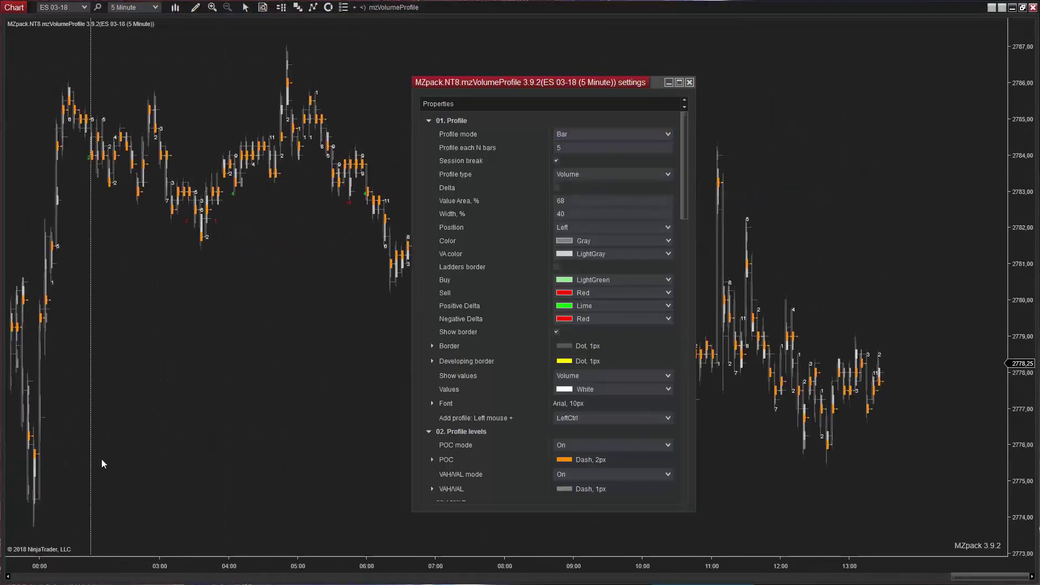
Preview Daily and Weekly profile modes, compressing the chart to show several days
{"action": "left_click", "coordinate": [579, 133]}
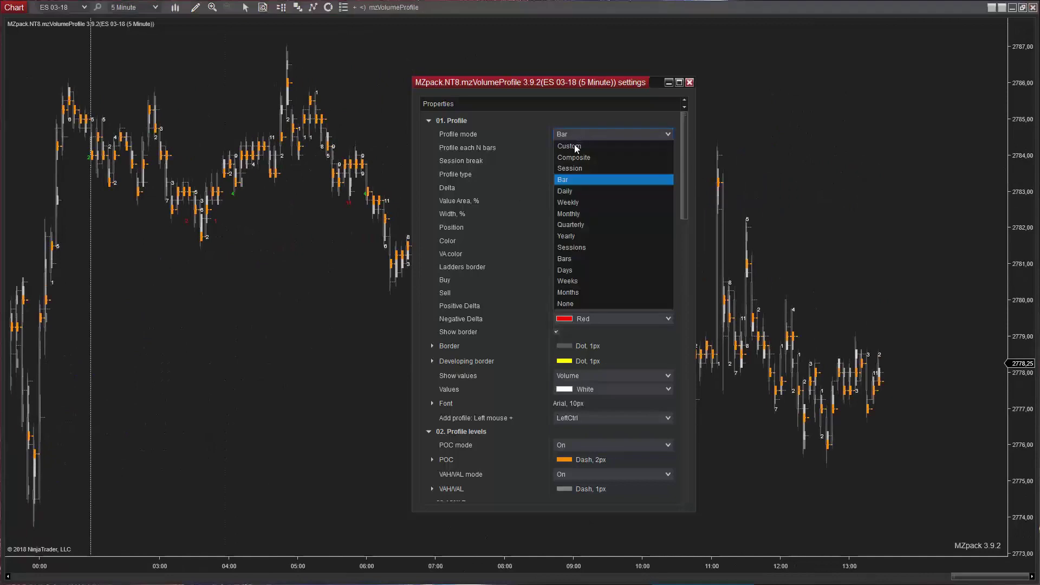
{"action": "left_click", "coordinate": [566, 191]}
{"action": "left_click_drag", "start_coordinate": [276, 567], "coordinate": [497, 550]}
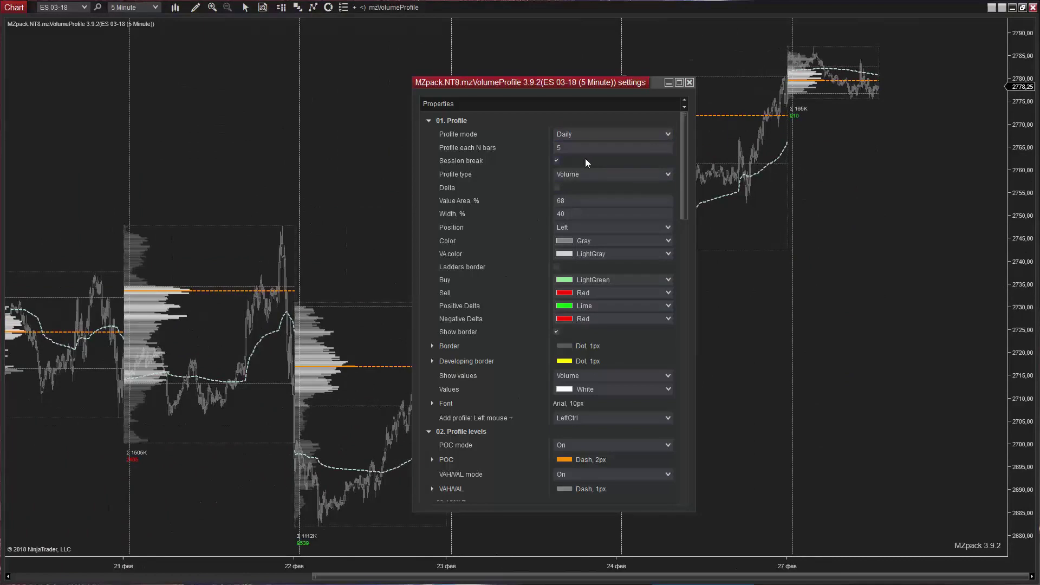
{"action": "left_click", "coordinate": [580, 134]}
{"action": "left_click", "coordinate": [575, 205]}
{"action": "mouse_move", "coordinate": [317, 564]}
{"action": "left_mouse_down"}
{"action": "mouse_move", "coordinate": [441, 567]}
{"action": "mouse_move", "coordinate": [309, 577]}
{"action": "left_mouse_up"}
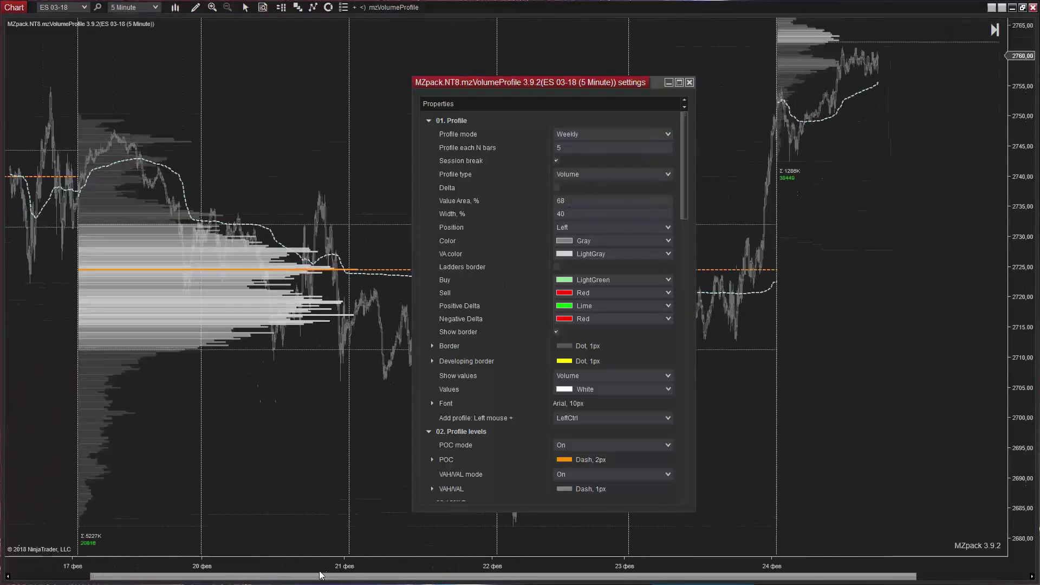
Preview Monthly, Quarterly and Yearly profile modes in turn
{"action": "left_click", "coordinate": [592, 134]}
{"action": "left_click", "coordinate": [579, 212]}
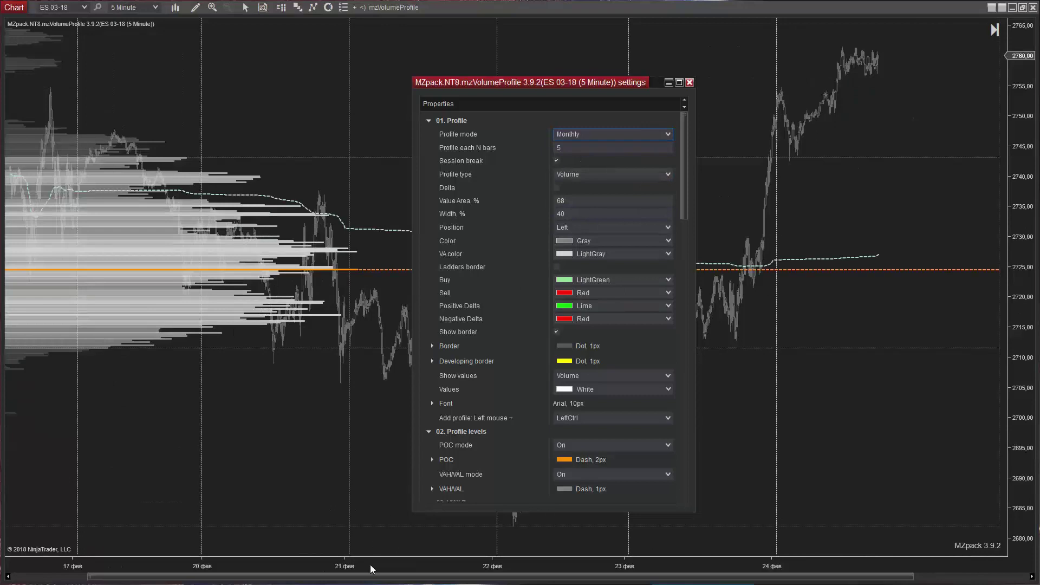
{"action": "left_click_drag", "start_coordinate": [372, 577], "coordinate": [296, 576]}
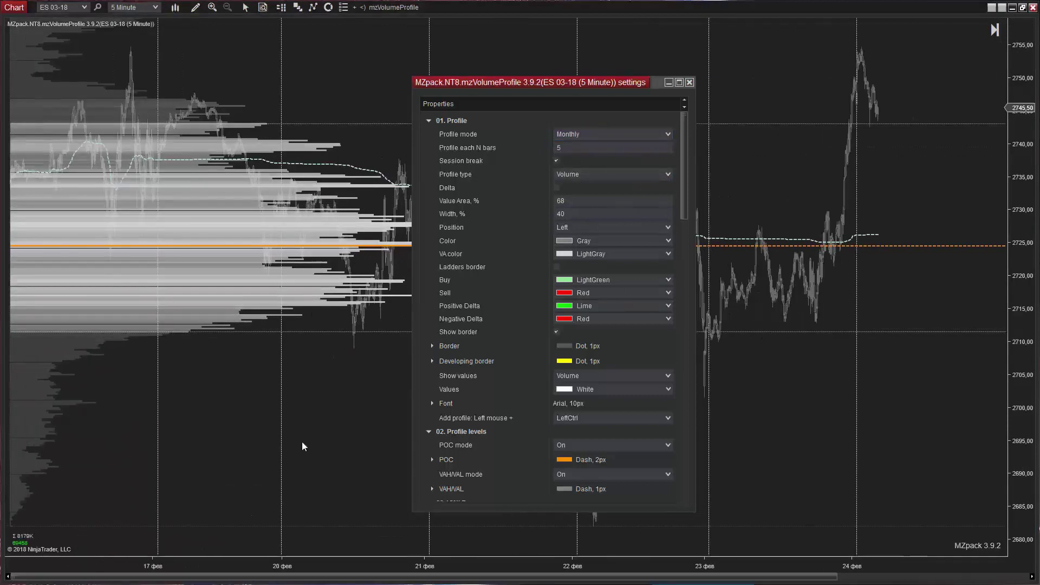
{"action": "left_click", "coordinate": [596, 133]}
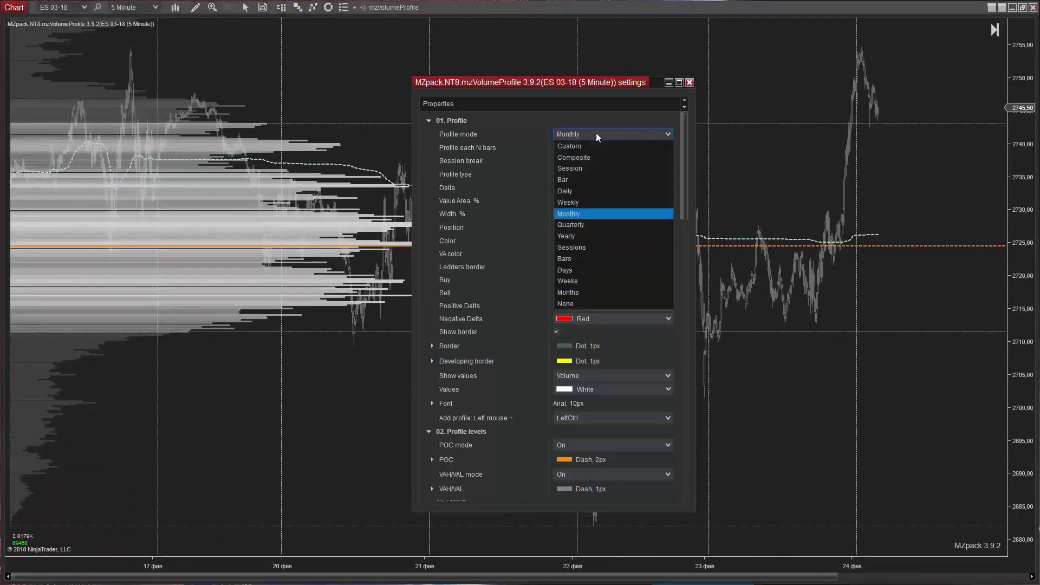
{"action": "left_click", "coordinate": [577, 222]}
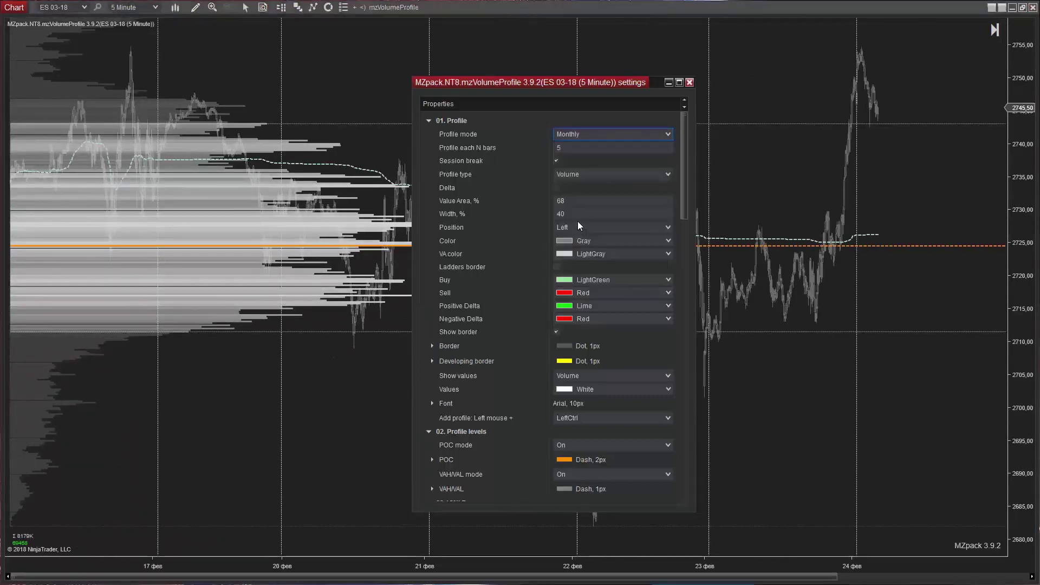
{"action": "left_click", "coordinate": [587, 135]}
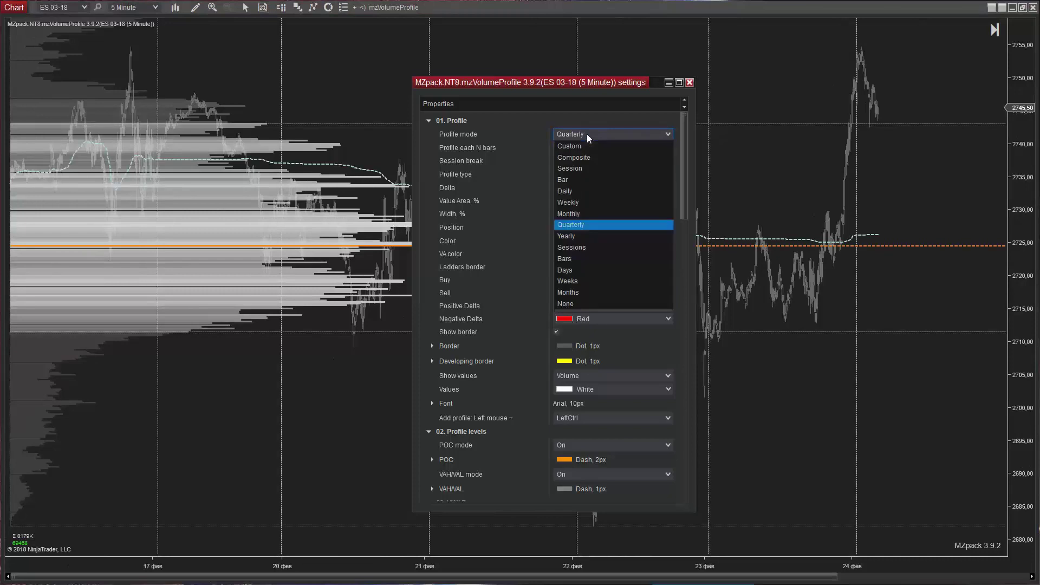
{"action": "left_click", "coordinate": [573, 235]}
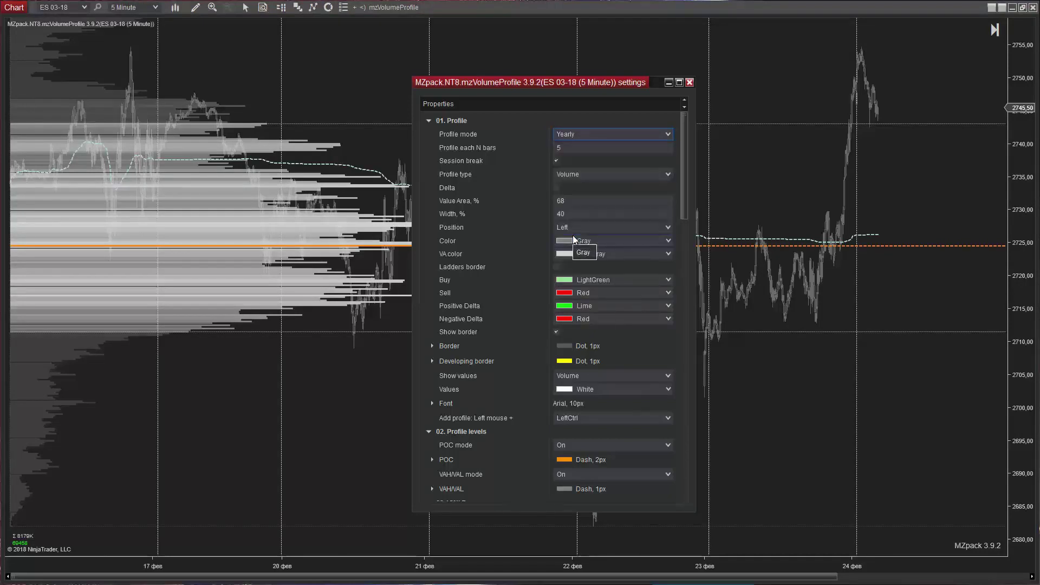
{"action": "left_click", "coordinate": [575, 134]}
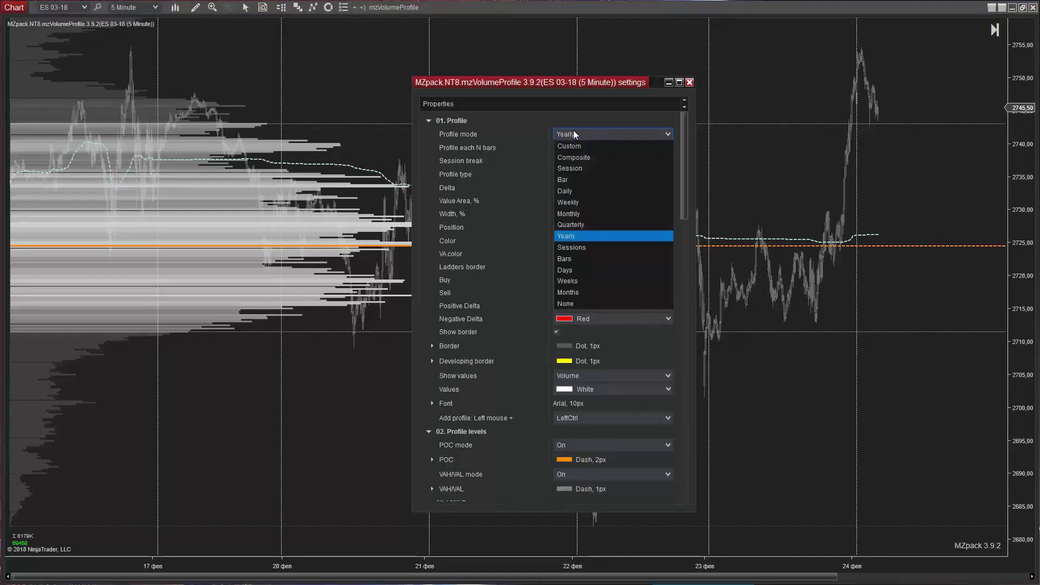
Set Profile mode to Bars and rescale the time axis to view individual bar profiles
{"action": "left_click", "coordinate": [567, 257]}
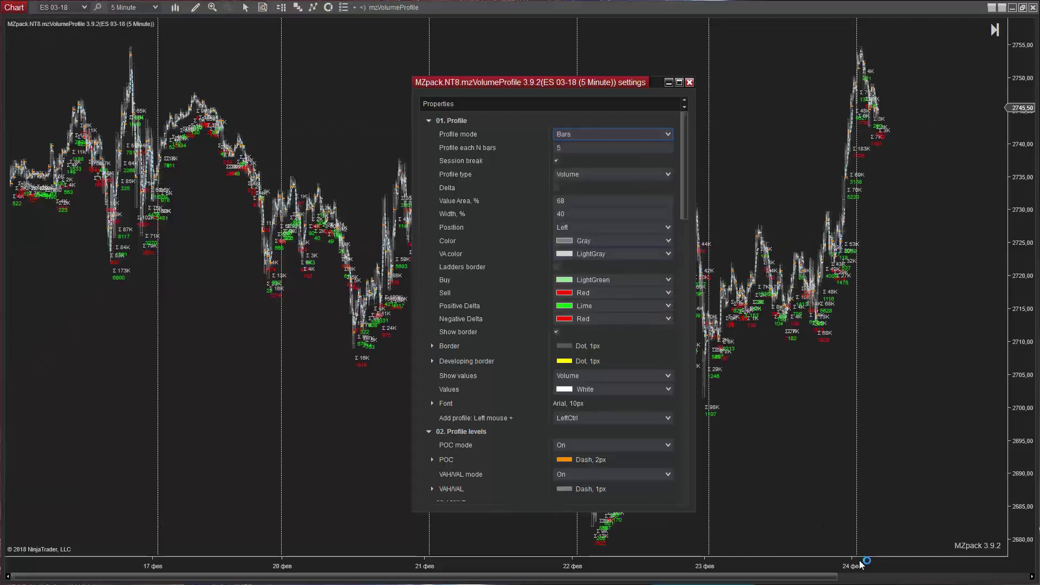
{"action": "left_click_drag", "start_coordinate": [855, 565], "coordinate": [818, 548]}
{"action": "left_click_drag", "start_coordinate": [902, 563], "coordinate": [5, 520]}
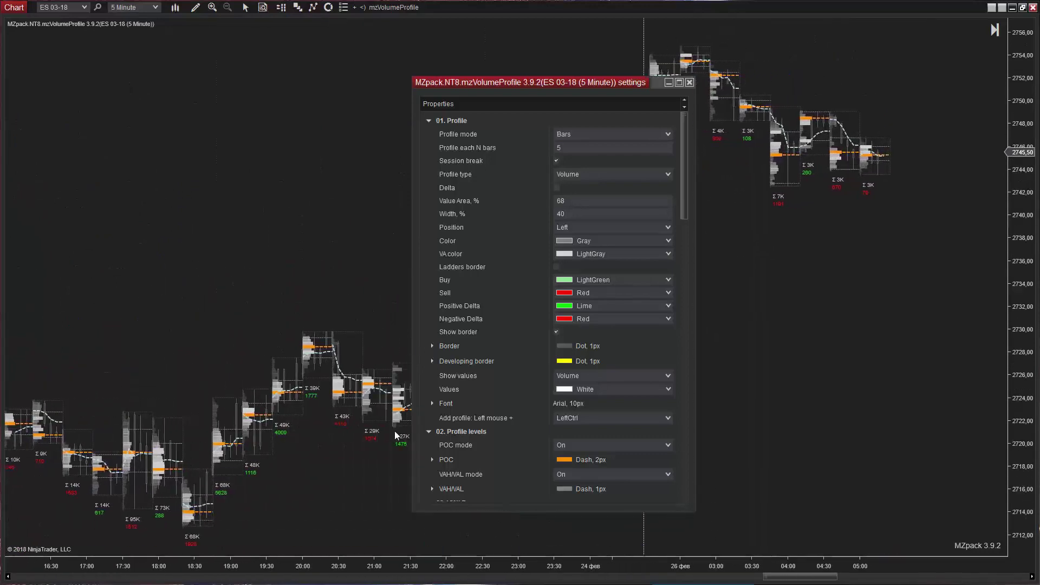
{"action": "left_click_drag", "start_coordinate": [484, 548], "coordinate": [603, 541]}
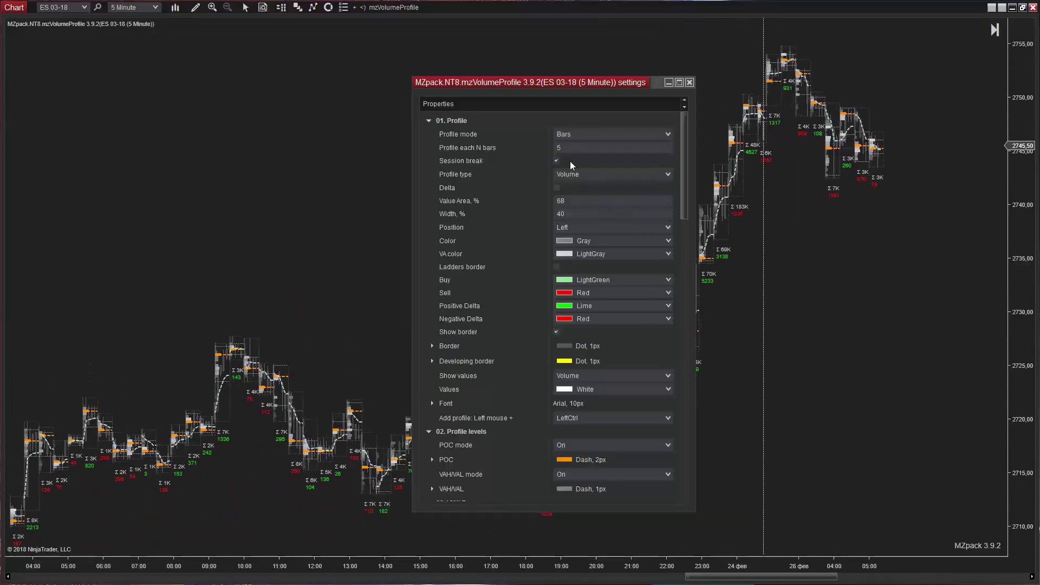
Change Profile each N bars from 5 to 20 and toggle Session break off, then on
{"action": "left_click", "coordinate": [559, 147]}
{"action": "left_click_drag", "start_coordinate": [560, 147], "coordinate": [551, 151]}
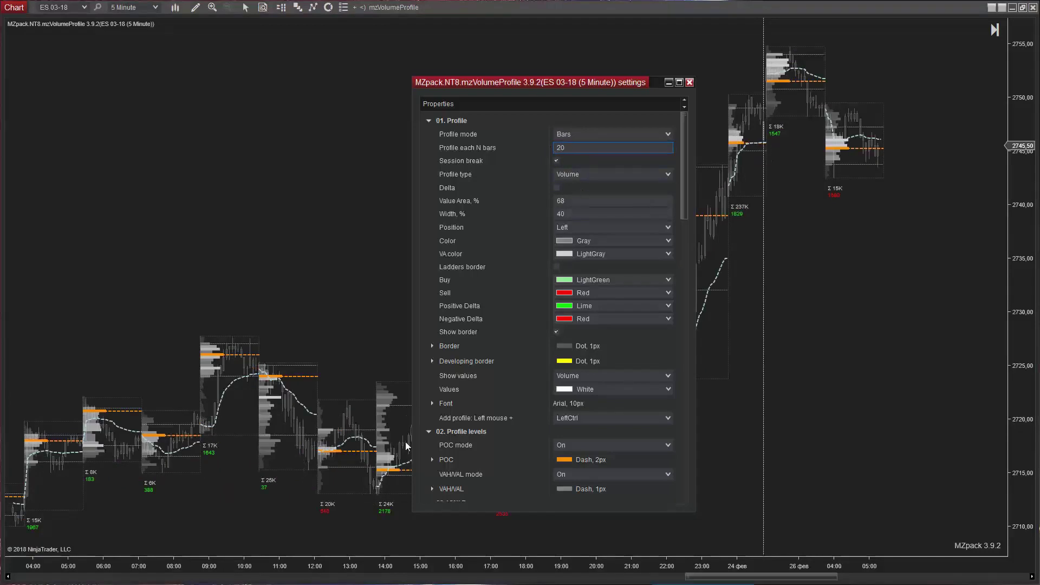
{"action": "left_click", "coordinate": [557, 161]}
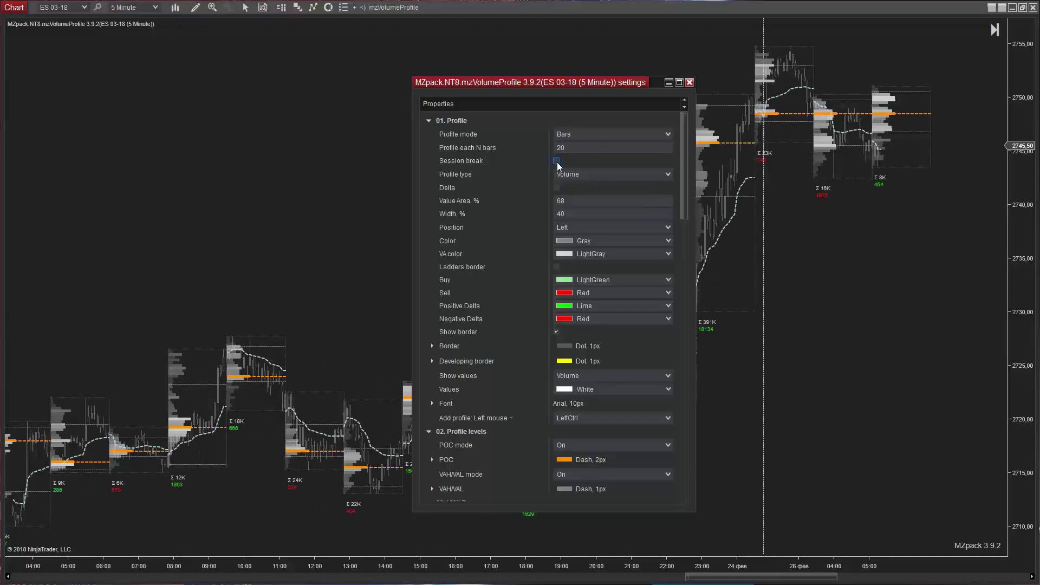
{"action": "left_click_drag", "start_coordinate": [355, 566], "coordinate": [393, 567]}
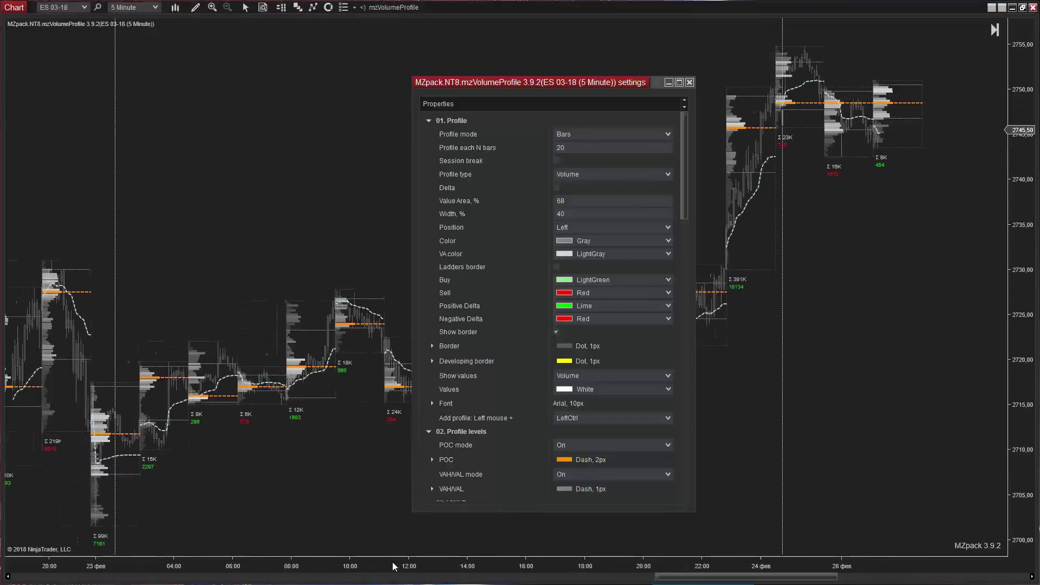
{"action": "left_click", "coordinate": [557, 160]}
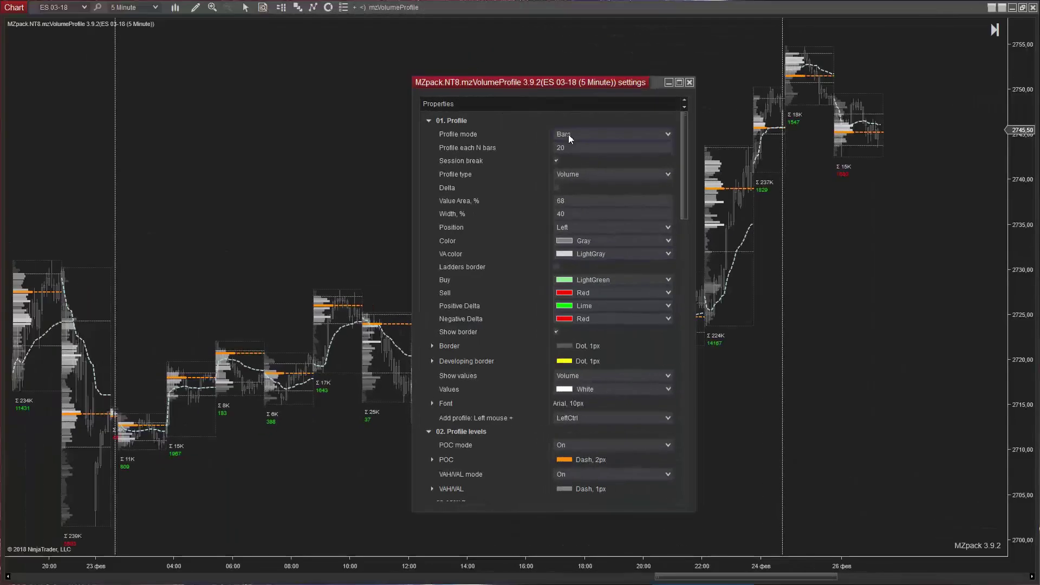
{"action": "left_click", "coordinate": [568, 134]}
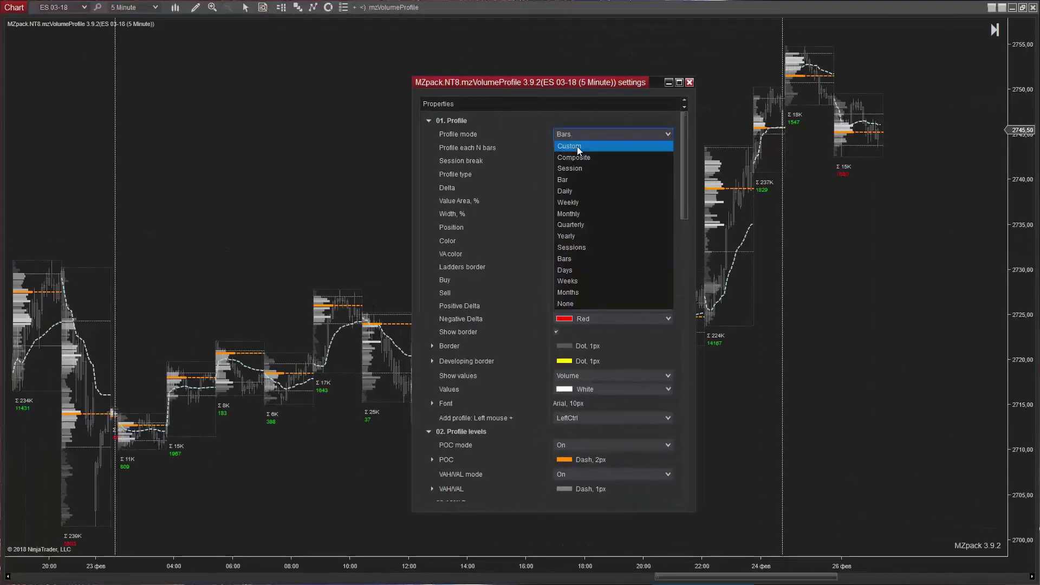
Set Profile mode to Custom, move the settings window aside, and jump to the latest bars
{"action": "left_click", "coordinate": [577, 147]}
{"action": "left_click_drag", "start_coordinate": [580, 83], "coordinate": [453, 71]}
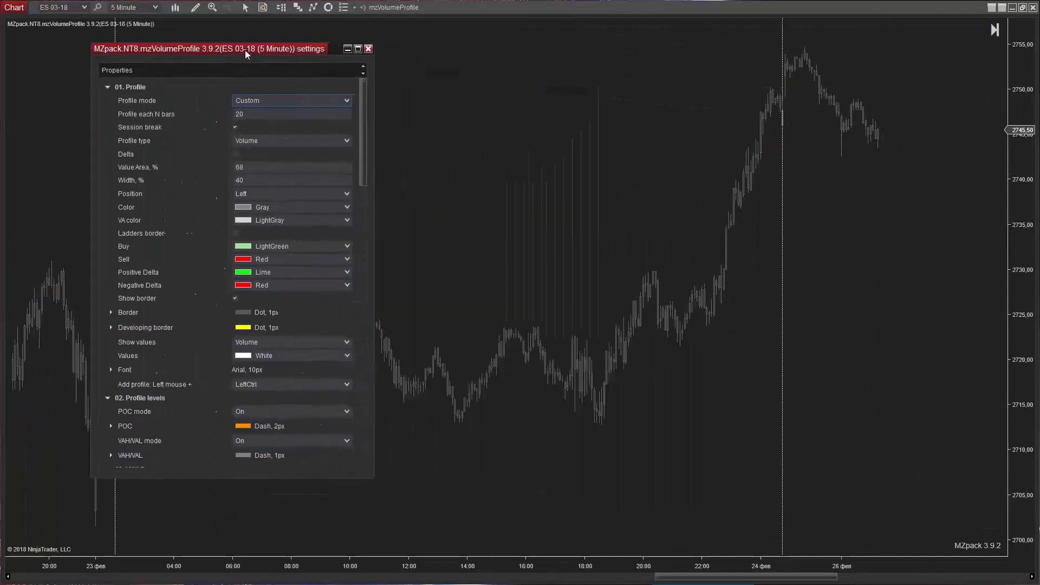
{"action": "left_click_drag", "start_coordinate": [234, 54], "coordinate": [206, 58]}
{"action": "left_click", "coordinate": [996, 29]}
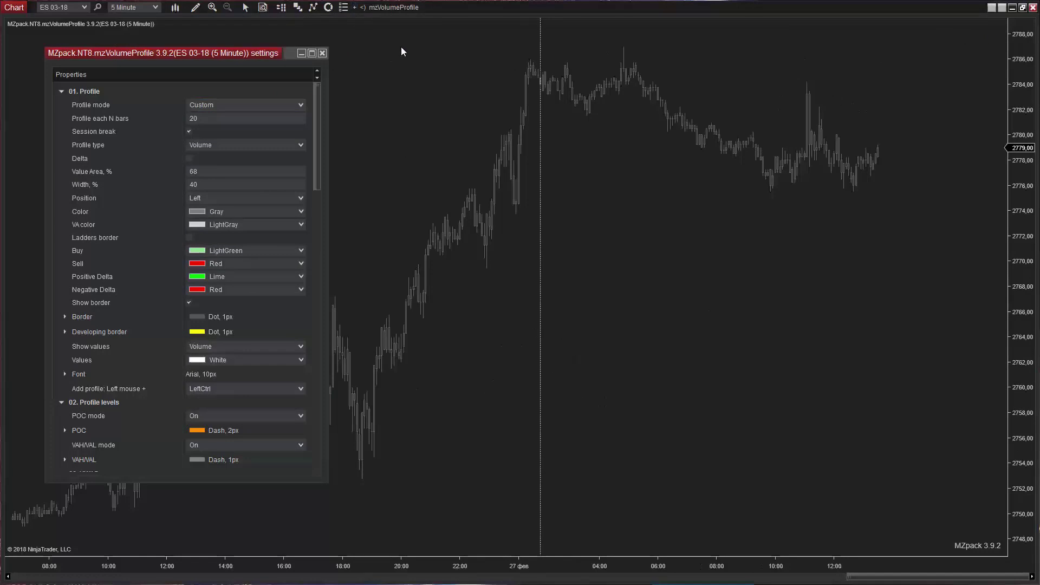
Draw a custom volume profile spanning from 20:00 to the chart's latest bar
{"action": "left_click_drag", "start_coordinate": [401, 47], "coordinate": [786, 176]}
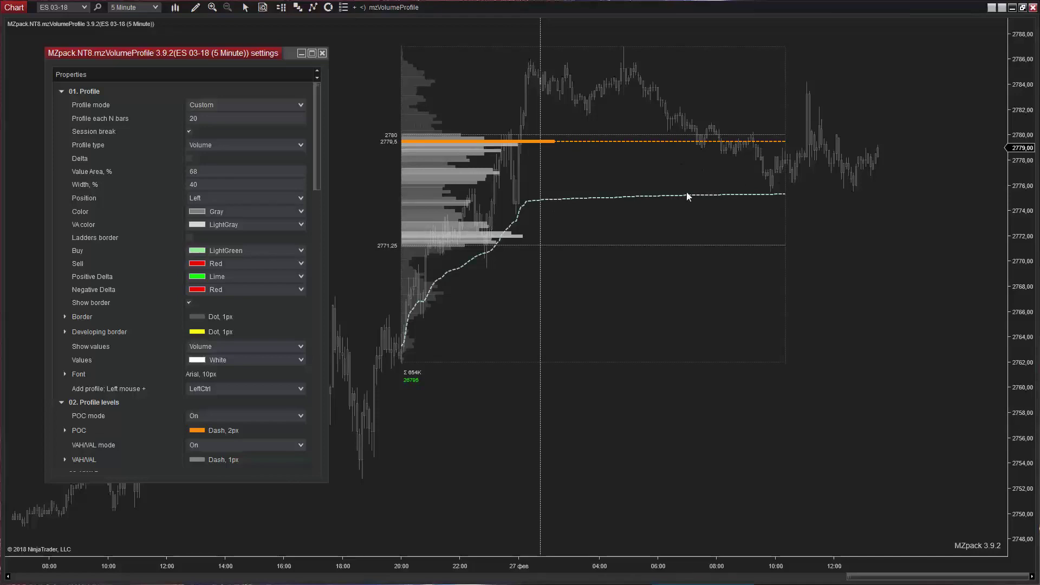
{"action": "mouse_move", "coordinate": [639, 175]}
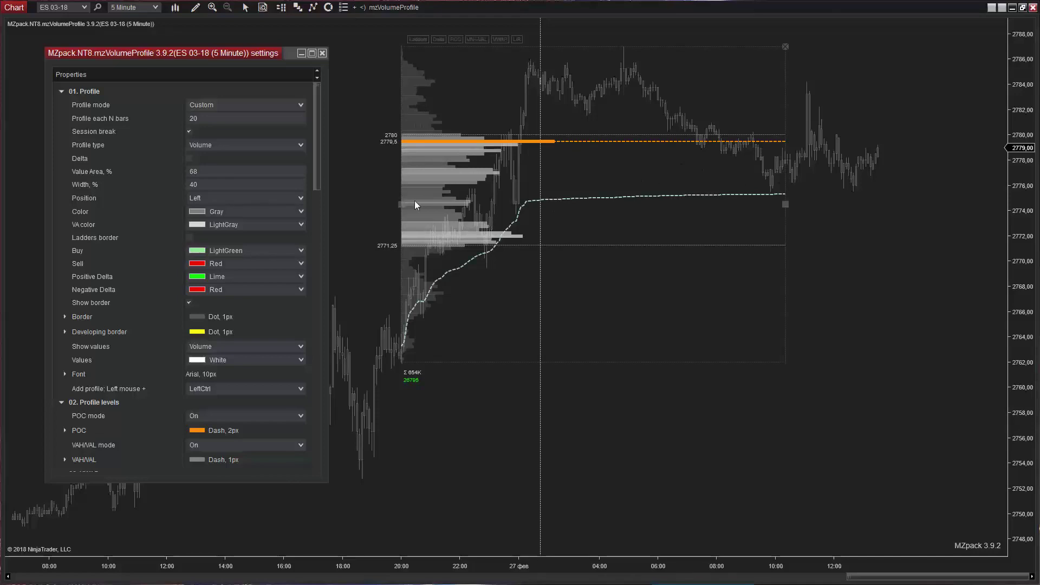
{"action": "left_click_drag", "start_coordinate": [401, 204], "coordinate": [925, 200]}
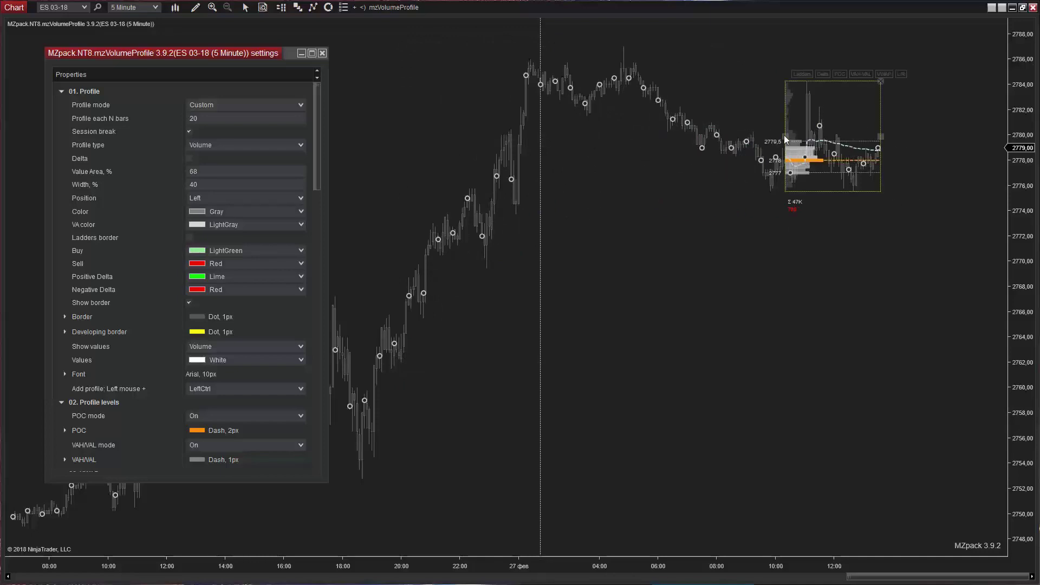
{"action": "left_click_drag", "start_coordinate": [787, 135], "coordinate": [394, 215]}
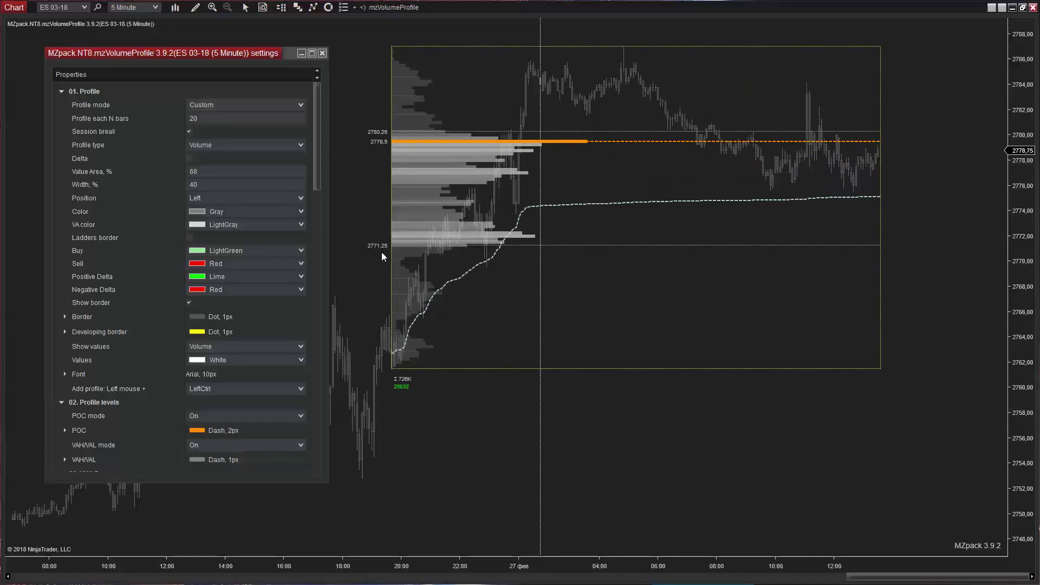
Change the Developing border color from yellow to Red
{"action": "left_click", "coordinate": [64, 332]}
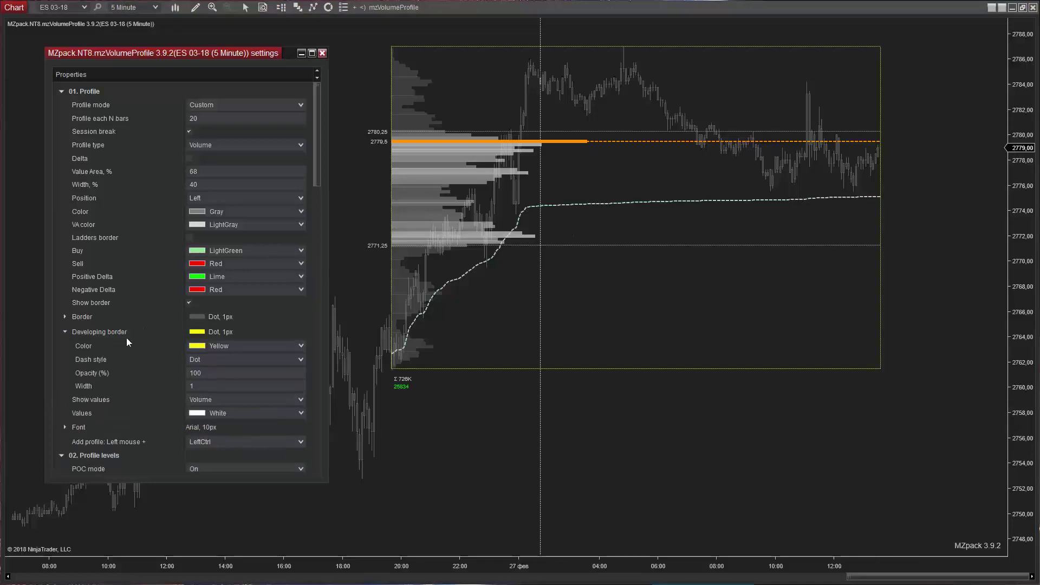
{"action": "left_click", "coordinate": [301, 346]}
{"action": "scroll", "coordinate": [275, 286], "scroll_direction": "down", "scroll_amount": 2}
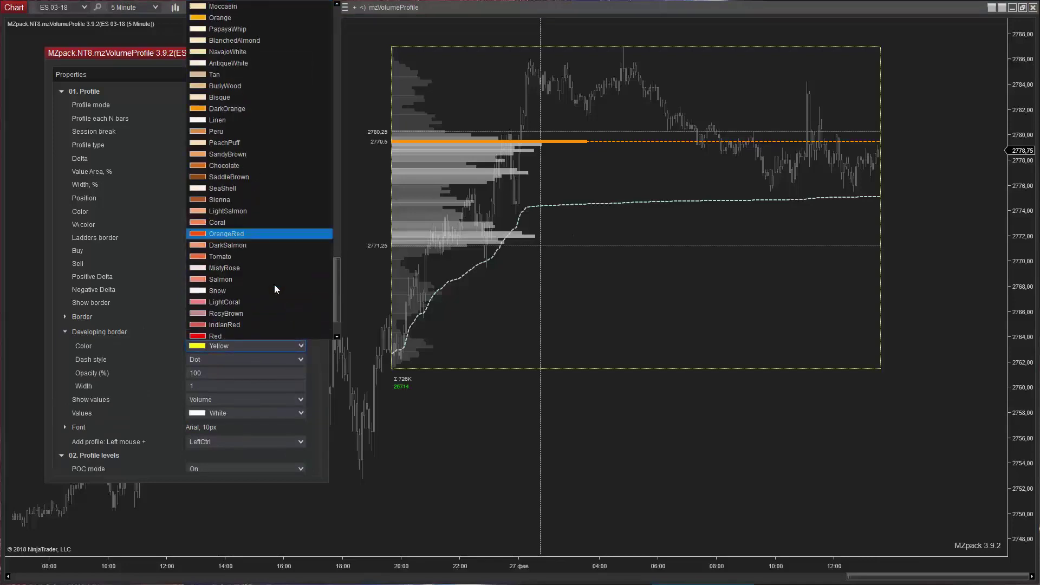
{"action": "scroll", "coordinate": [274, 289], "scroll_direction": "down", "scroll_amount": 2}
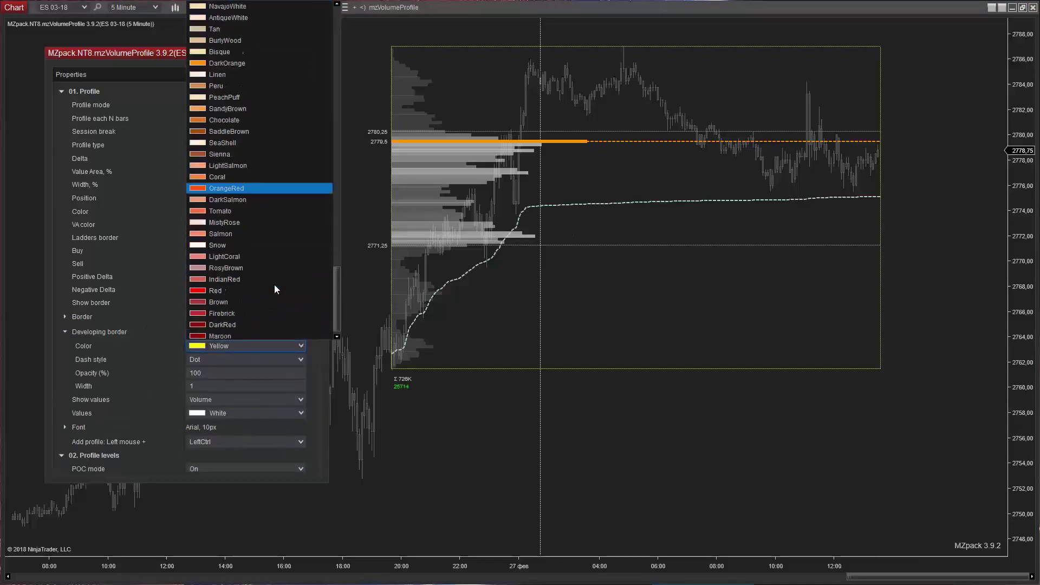
{"action": "left_click", "coordinate": [227, 290]}
{"action": "left_click_drag", "start_coordinate": [531, 566], "coordinate": [516, 566]}
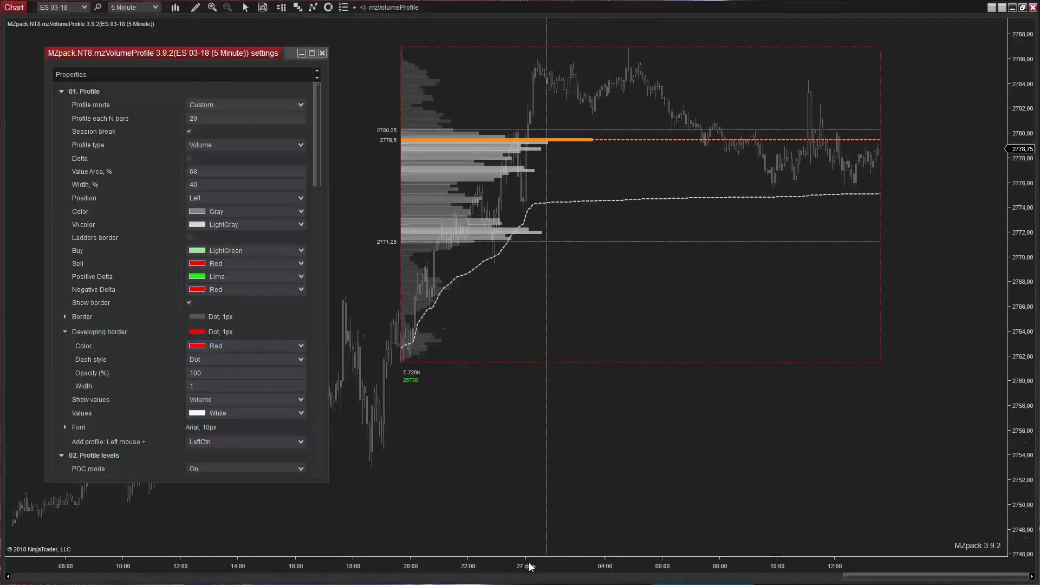
{"action": "left_click", "coordinate": [66, 331]}
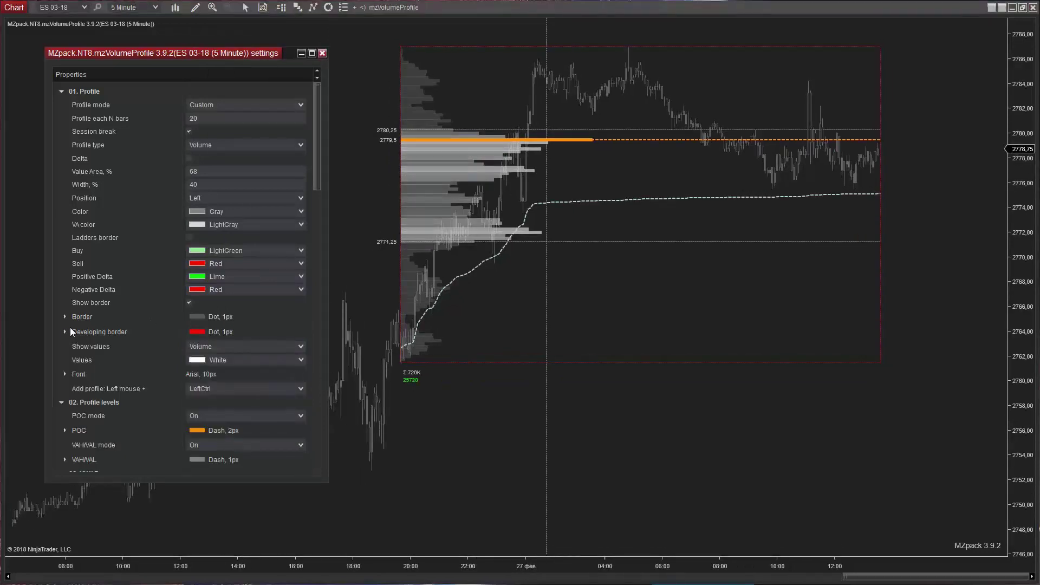
{"action": "left_click", "coordinate": [300, 145]}
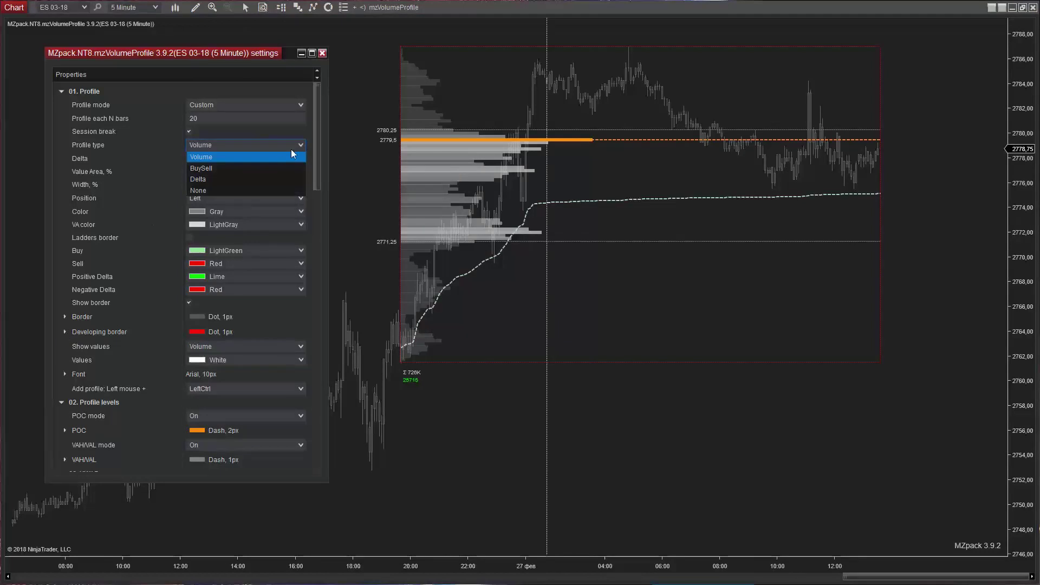
{"action": "left_click", "coordinate": [265, 168]}
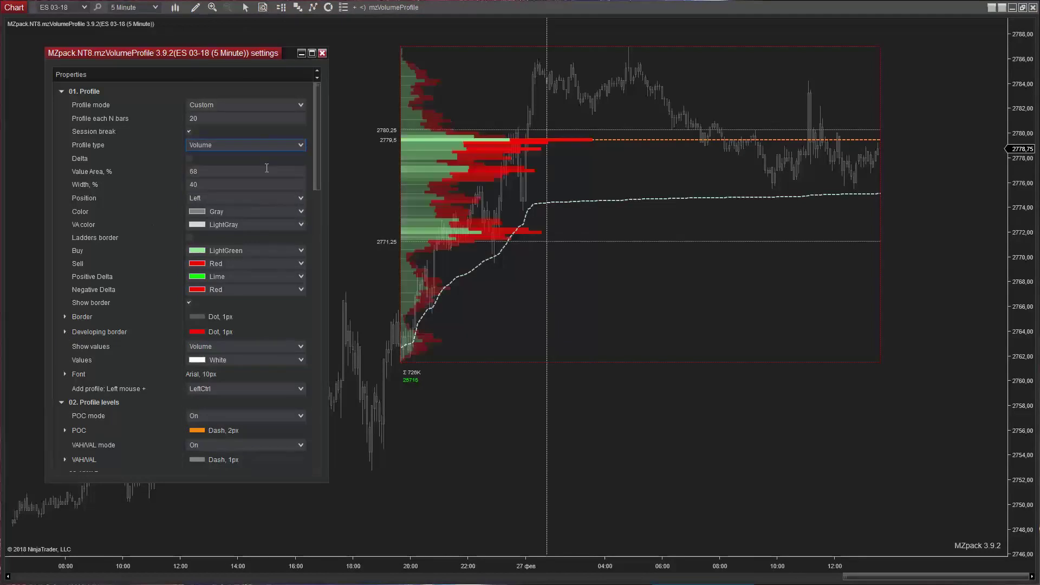
{"action": "left_click", "coordinate": [288, 144]}
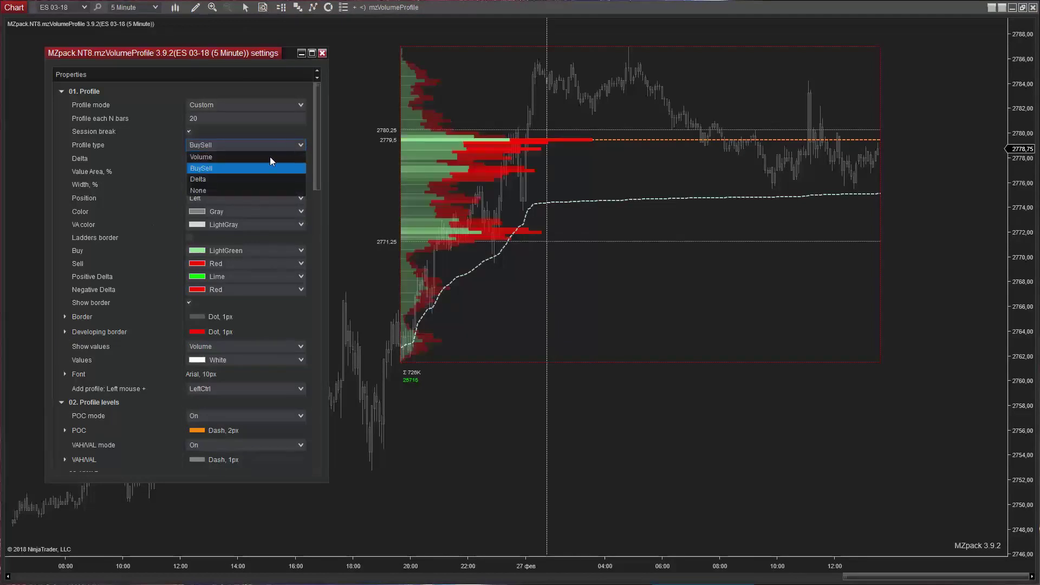
{"action": "left_click", "coordinate": [233, 179]}
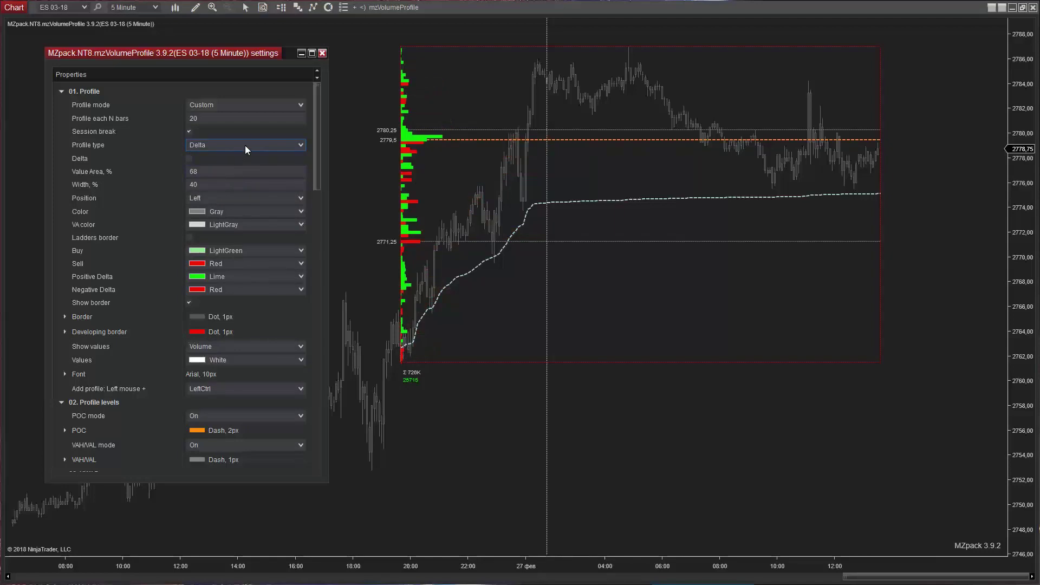
{"action": "left_click", "coordinate": [245, 145]}
{"action": "left_click", "coordinate": [213, 187]}
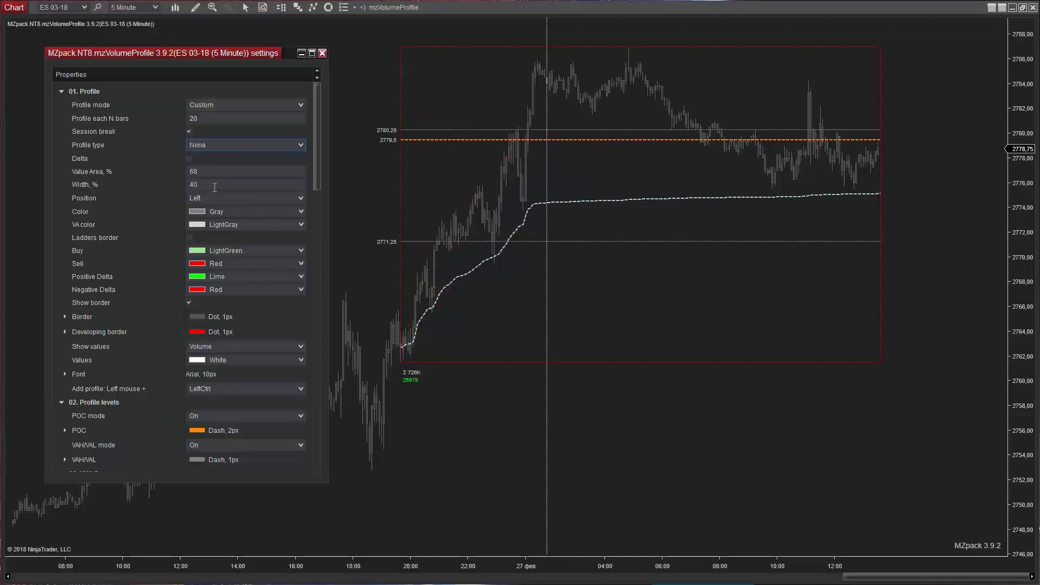
{"action": "left_click", "coordinate": [226, 148]}
{"action": "left_click", "coordinate": [218, 157]}
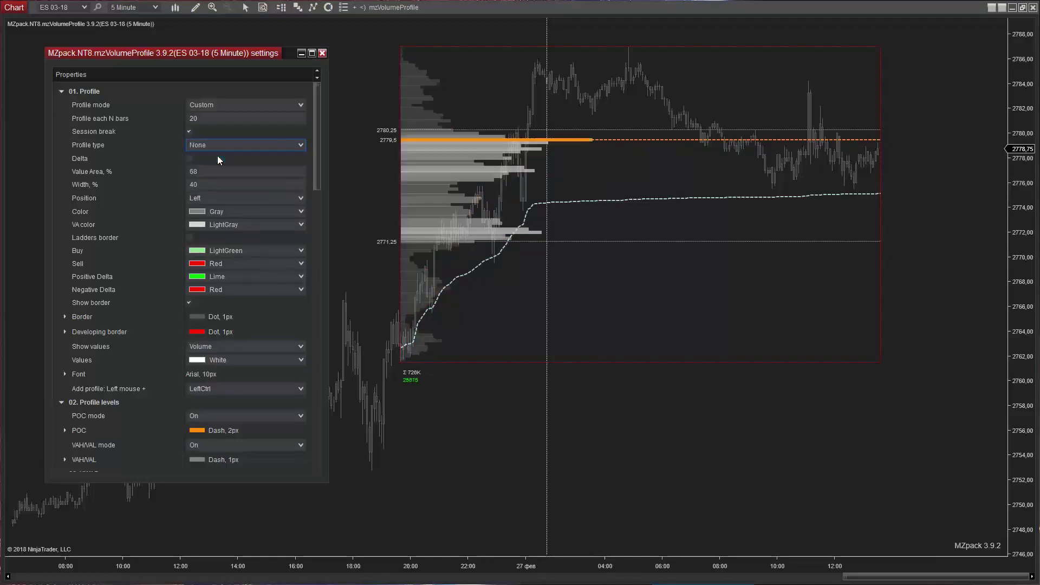
Enable Delta, set Value Area 40%, Width 10%, Position Right, and end the range at 10:00
{"action": "left_click", "coordinate": [190, 159]}
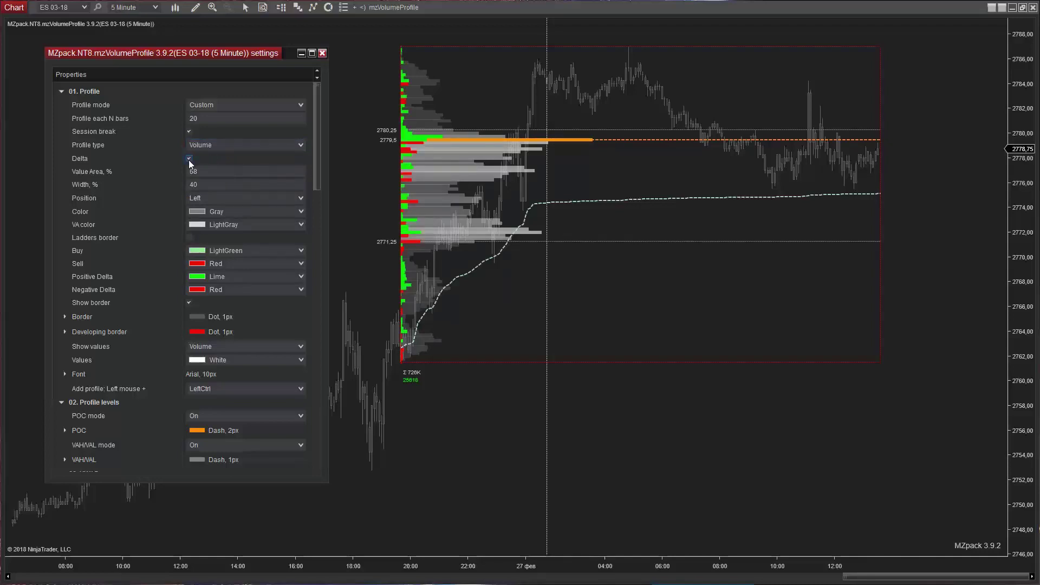
{"action": "left_click", "coordinate": [202, 175]}
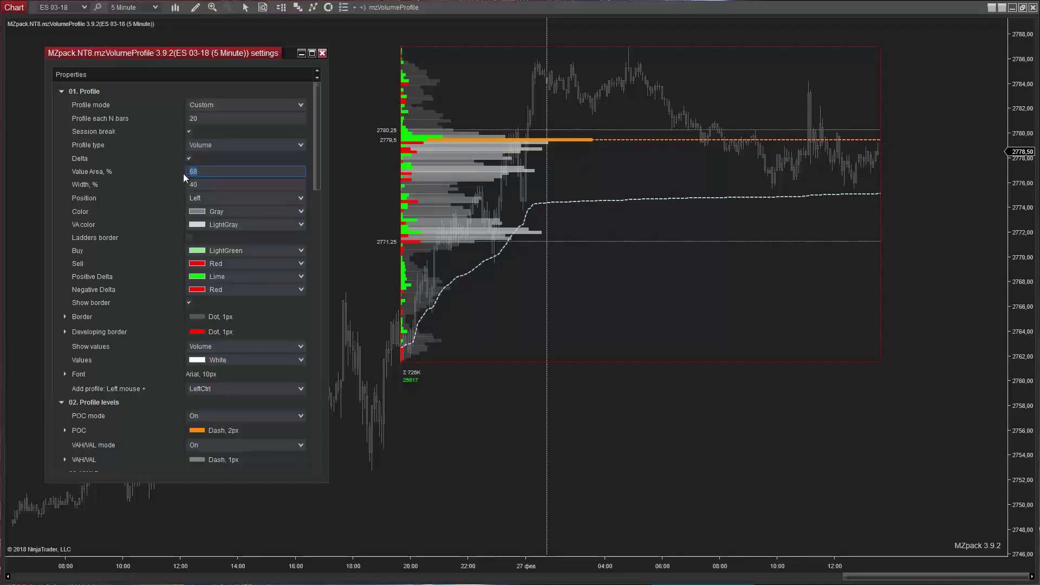
{"action": "type", "text": "40"}
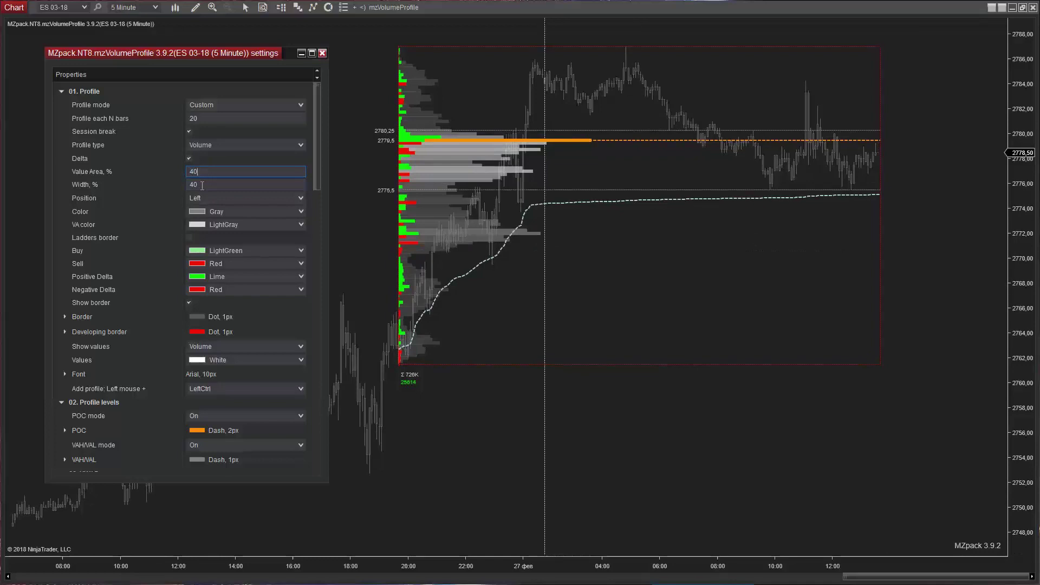
{"action": "left_click", "coordinate": [201, 184]}
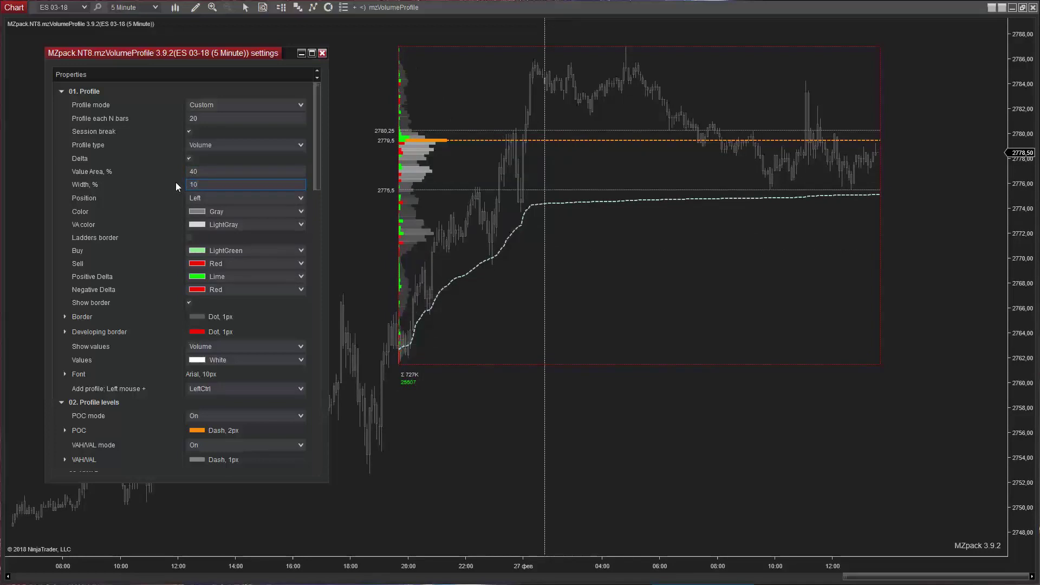
{"action": "left_click", "coordinate": [296, 198]}
{"action": "left_click", "coordinate": [261, 221]}
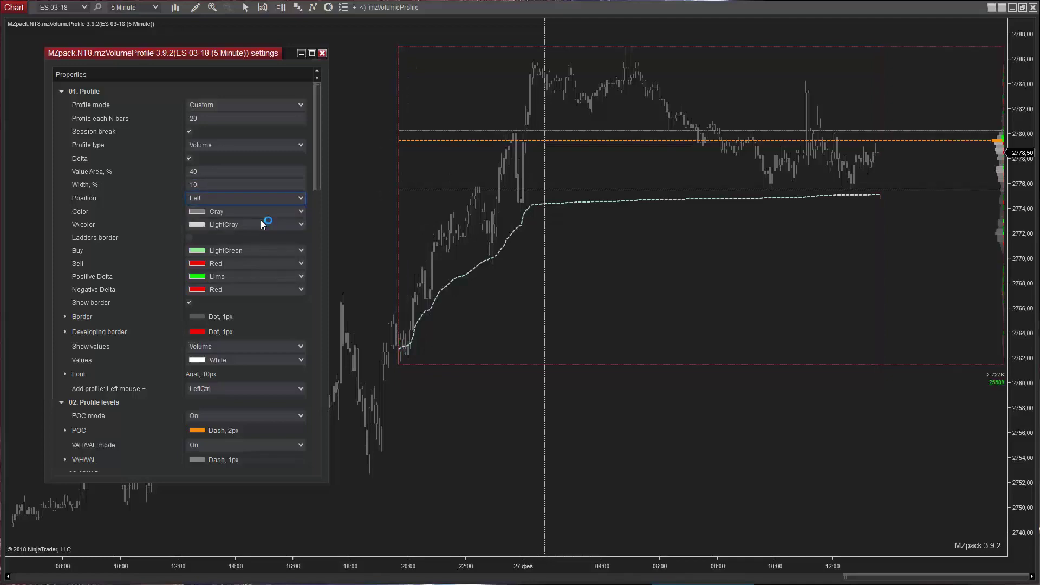
{"action": "left_click", "coordinate": [706, 249]}
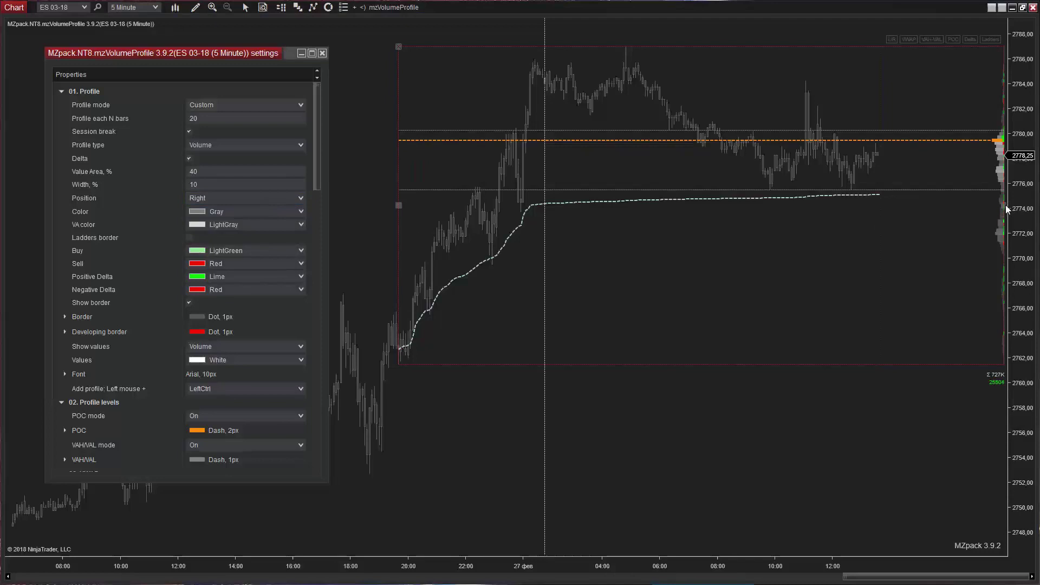
{"action": "left_click_drag", "start_coordinate": [1003, 204], "coordinate": [786, 210]}
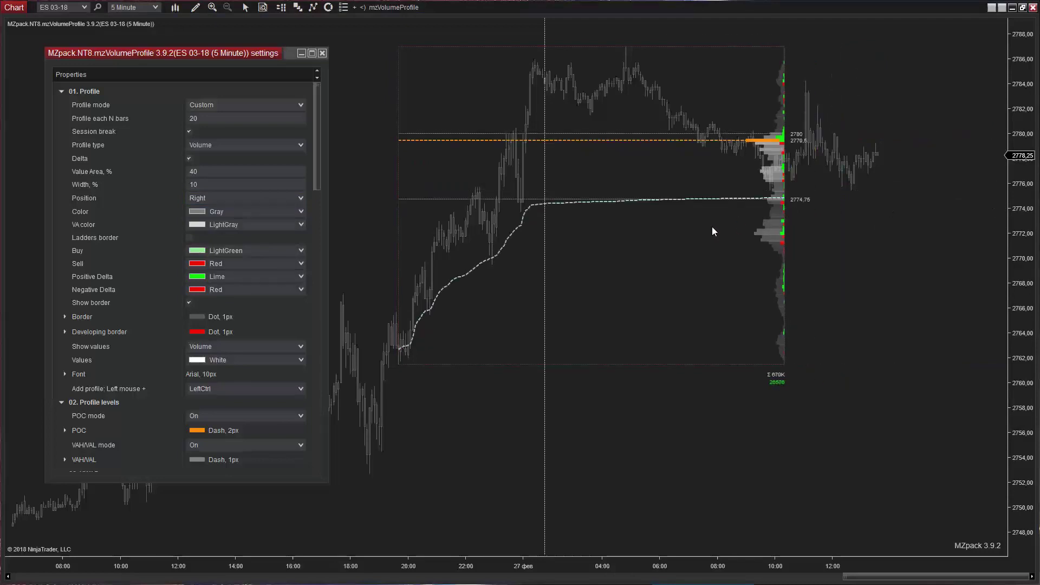
Anchor the profile Left, color it HotPink with a DarkMagenta value area, leaving Ladders border off
{"action": "left_click", "coordinate": [223, 196]}
{"action": "left_click", "coordinate": [212, 206]}
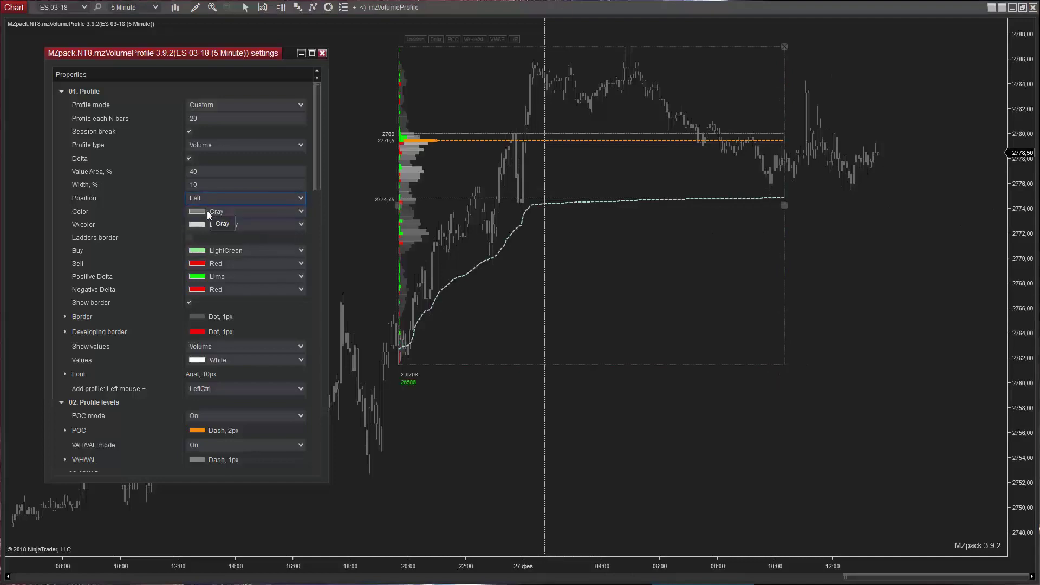
{"action": "left_click", "coordinate": [297, 210]}
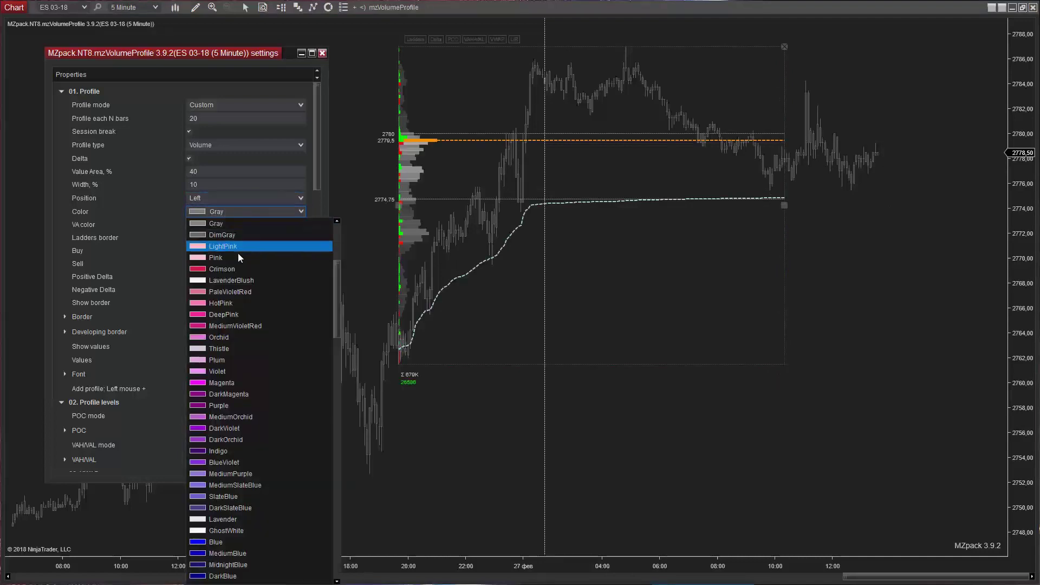
{"action": "left_click", "coordinate": [228, 303]}
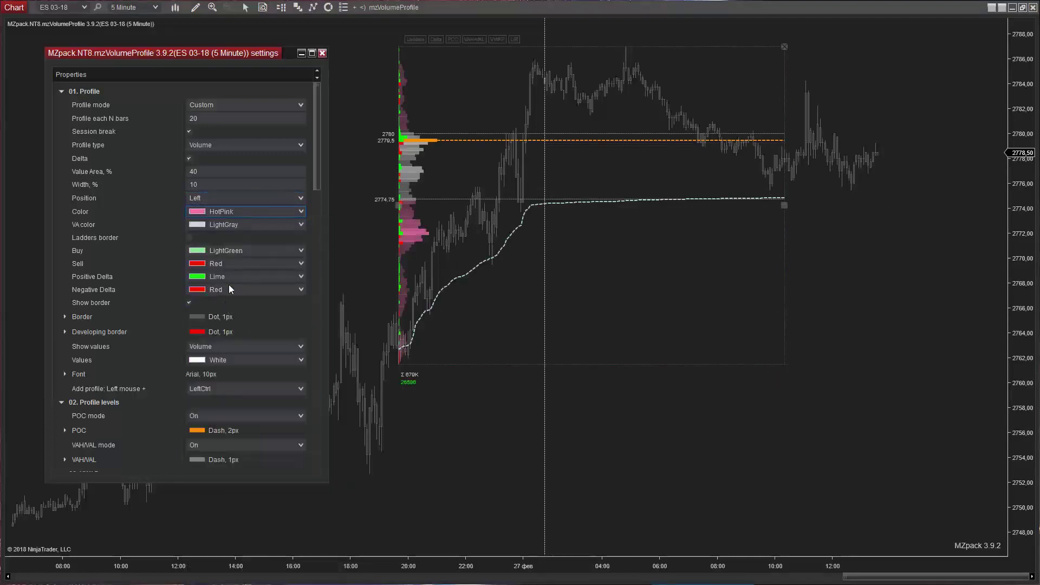
{"action": "left_click", "coordinate": [297, 225]}
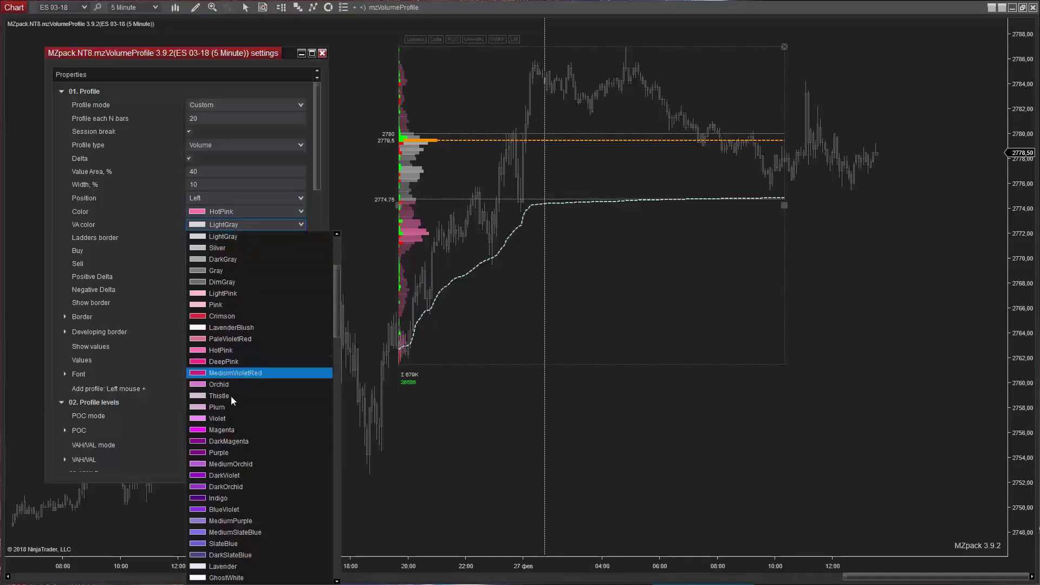
{"action": "left_click", "coordinate": [229, 442]}
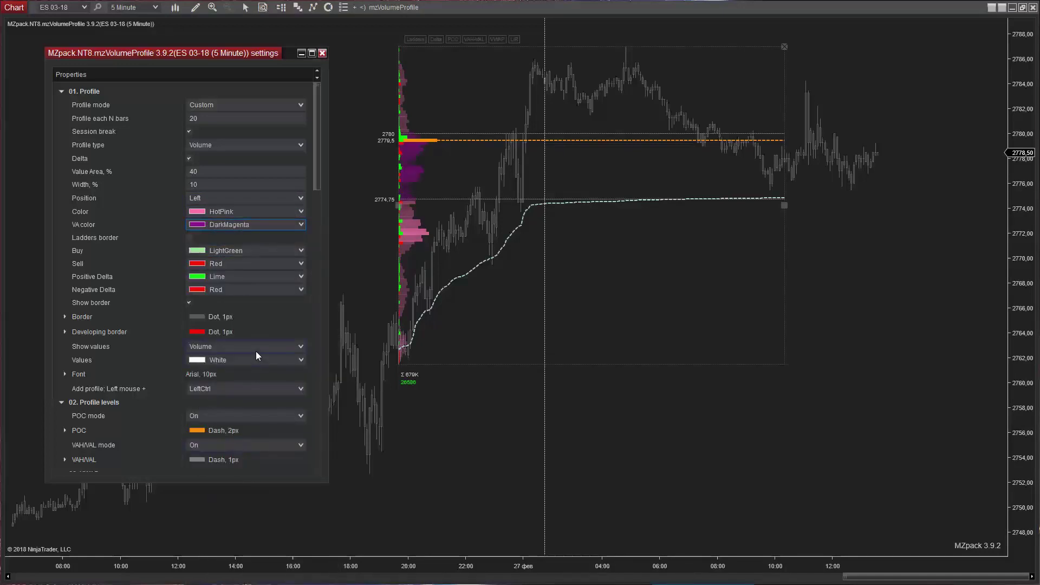
{"action": "left_click", "coordinate": [191, 238]}
{"action": "left_click", "coordinate": [191, 238]}
{"action": "left_click", "coordinate": [442, 226]}
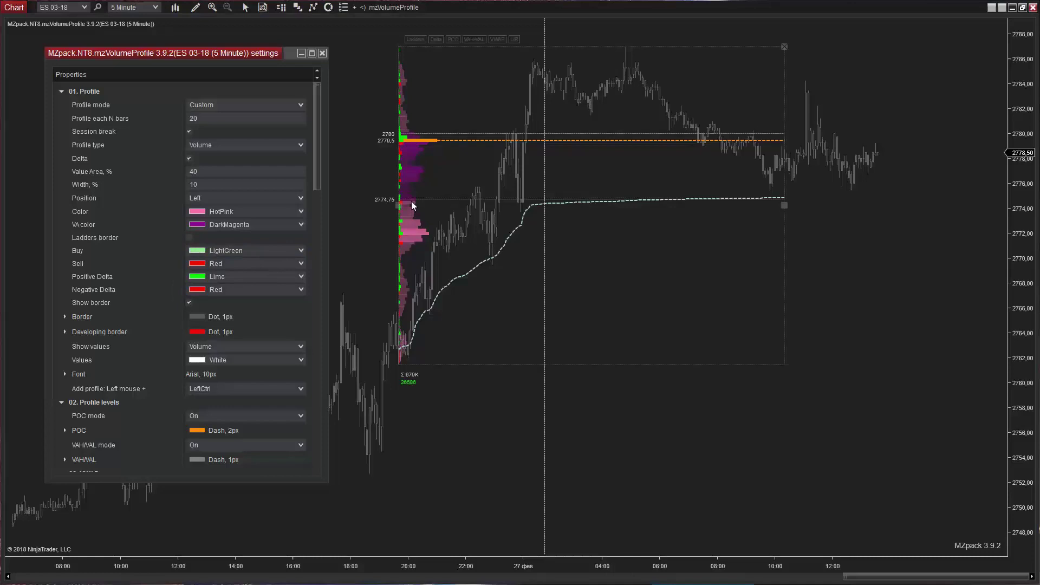
Move the profile's left edge later to span about 07:25–10:20 and widen the bars
{"action": "left_click_drag", "start_coordinate": [399, 208], "coordinate": [700, 188]}
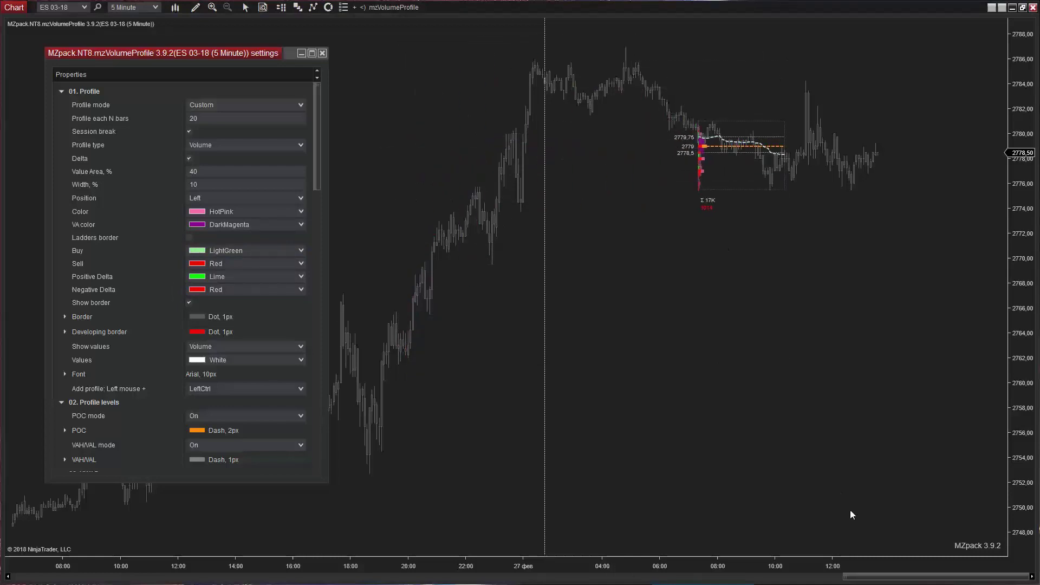
{"action": "left_click_drag", "start_coordinate": [867, 565], "coordinate": [281, 552]}
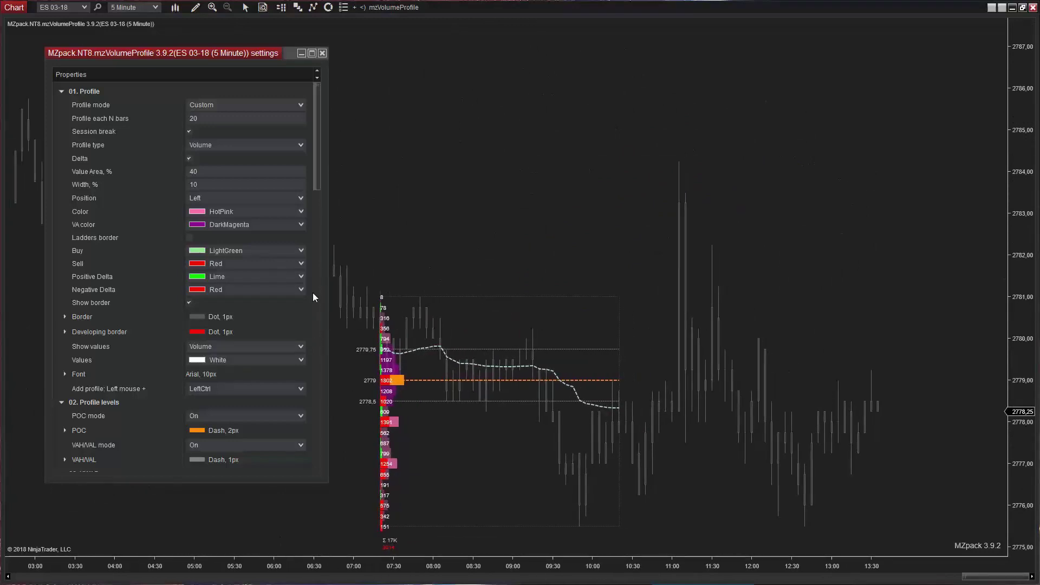
Try Delta and None for the profile's Show values option, then settle on BidAsk
{"action": "left_click", "coordinate": [301, 347]}
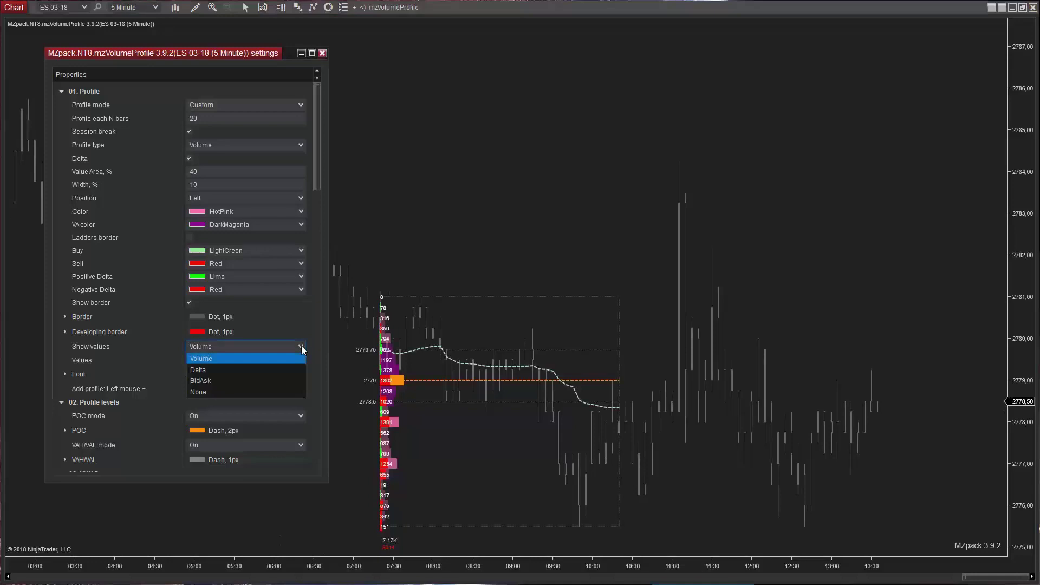
{"action": "left_click", "coordinate": [265, 369]}
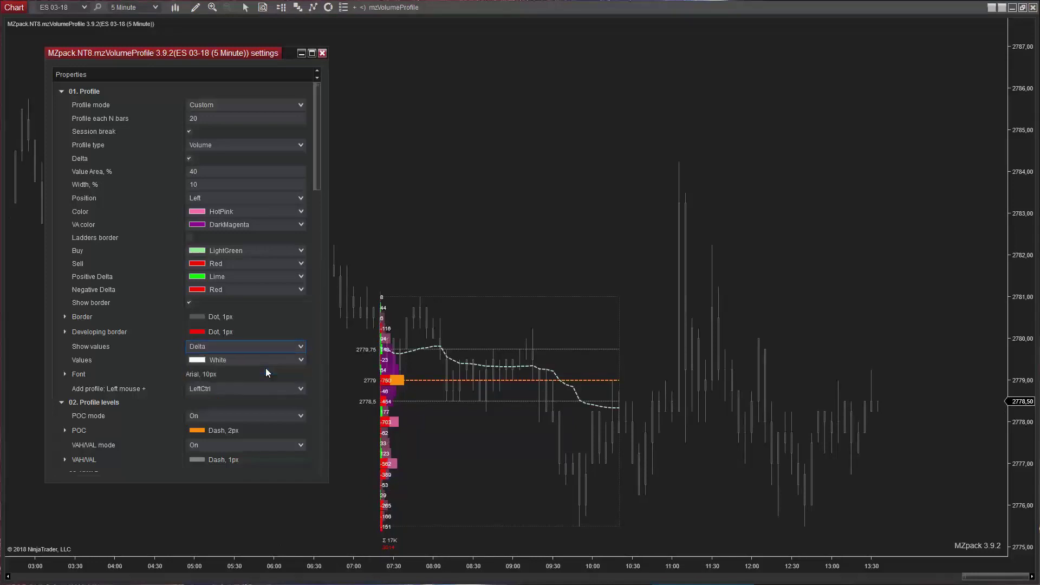
{"action": "left_click", "coordinate": [301, 349]}
{"action": "left_click", "coordinate": [228, 380]}
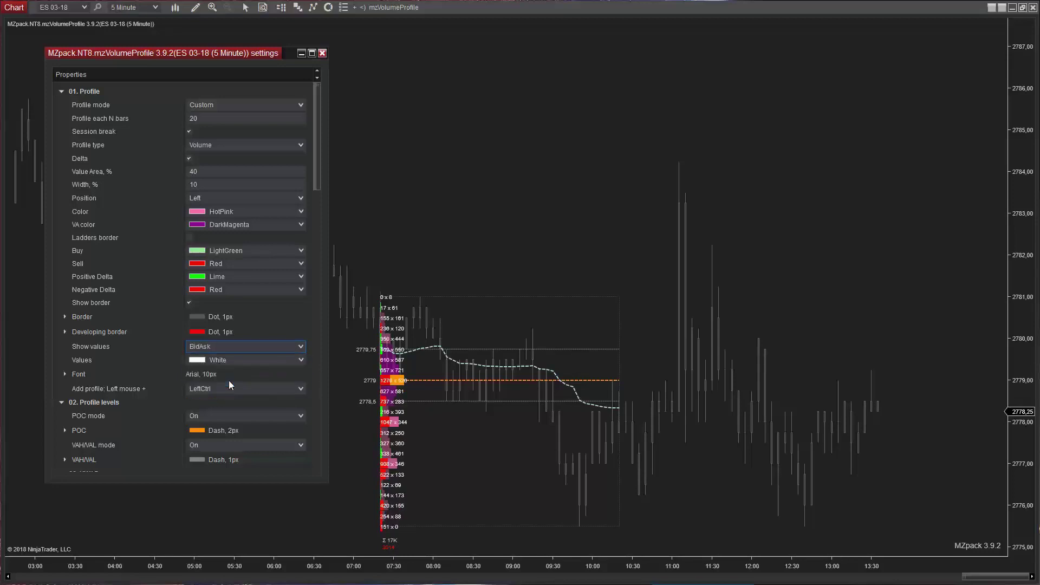
{"action": "left_click", "coordinate": [276, 347]}
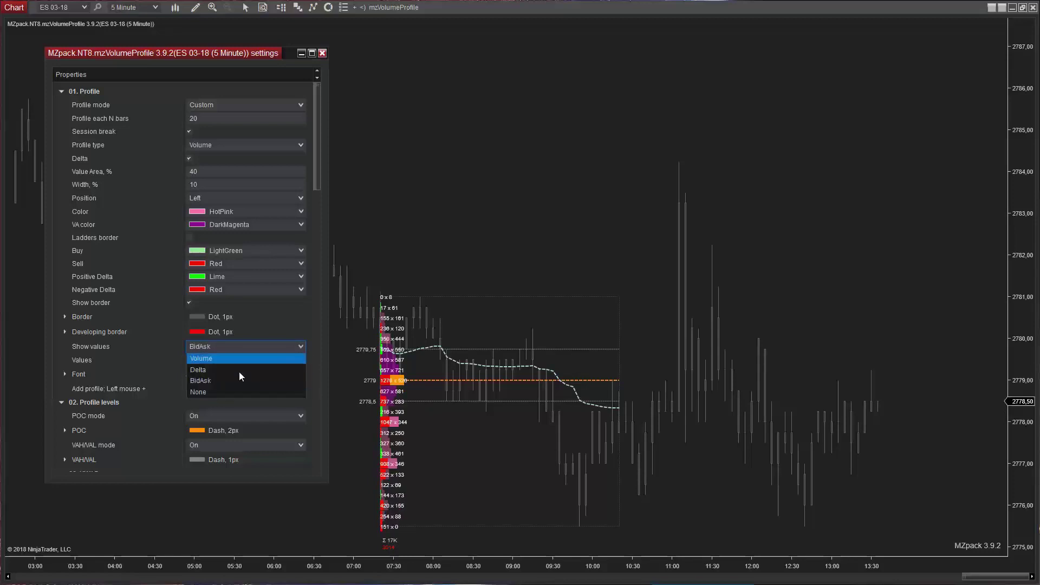
{"action": "left_click", "coordinate": [207, 392]}
{"action": "left_click", "coordinate": [228, 345]}
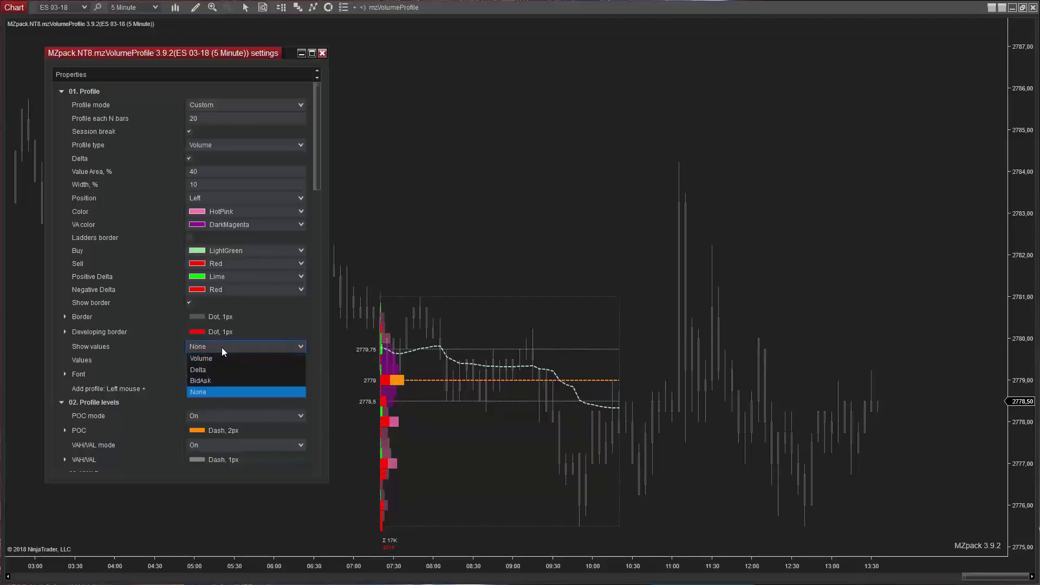
{"action": "left_click", "coordinate": [204, 380]}
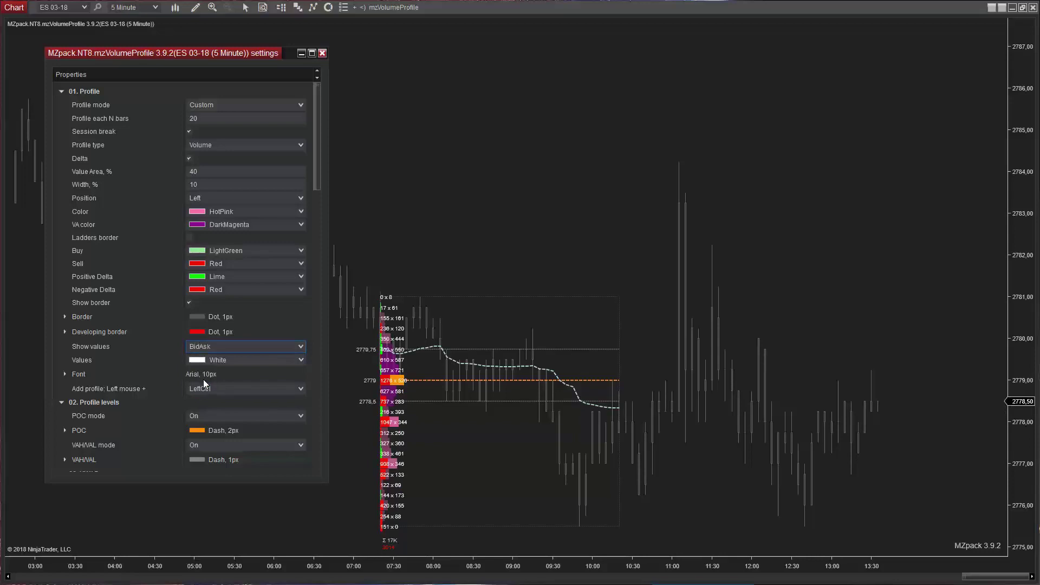
Change the profile value font from Arial 10 px to Agency FB at 18 px
{"action": "left_click", "coordinate": [66, 374]}
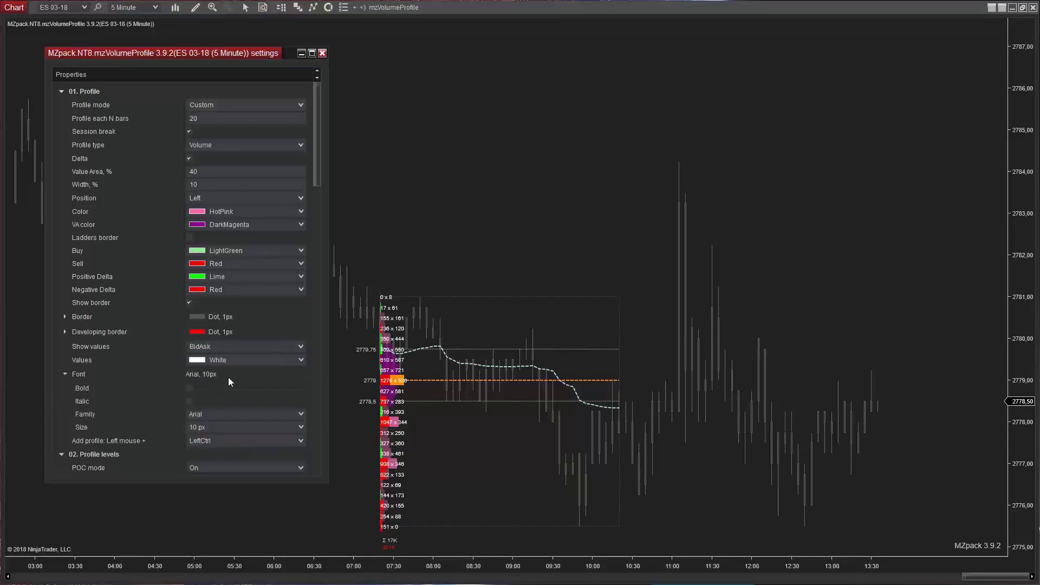
{"action": "left_click", "coordinate": [301, 414]}
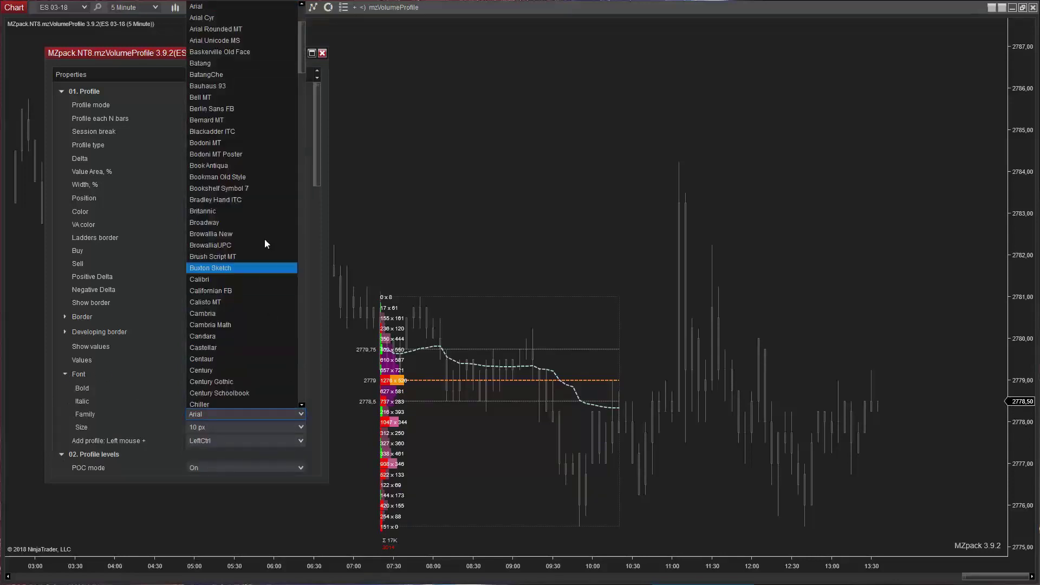
{"action": "scroll", "coordinate": [230, 54], "scroll_direction": "up", "scroll_amount": 1}
{"action": "left_click", "coordinate": [232, 18]}
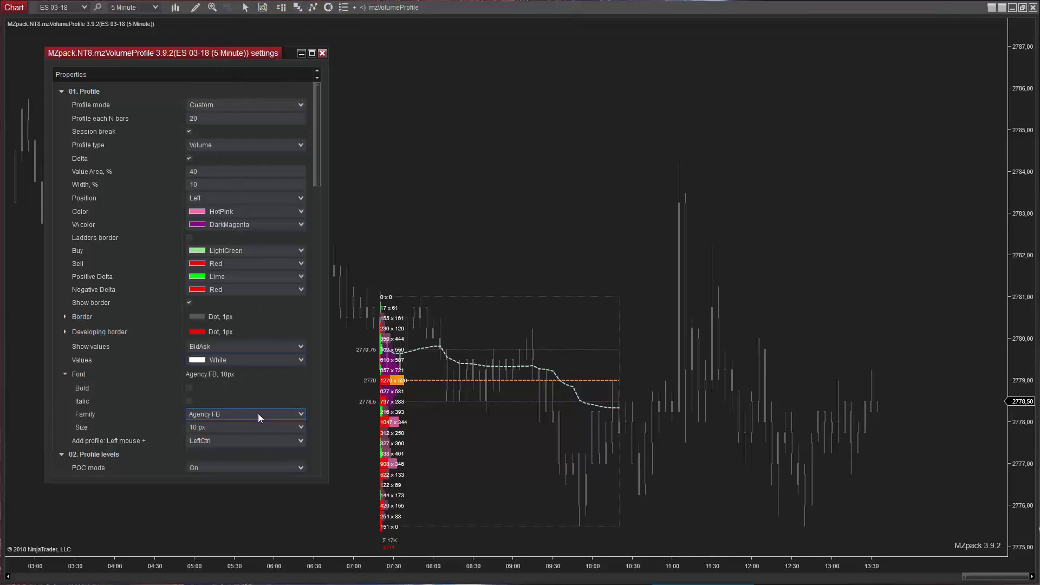
{"action": "left_click", "coordinate": [299, 427]}
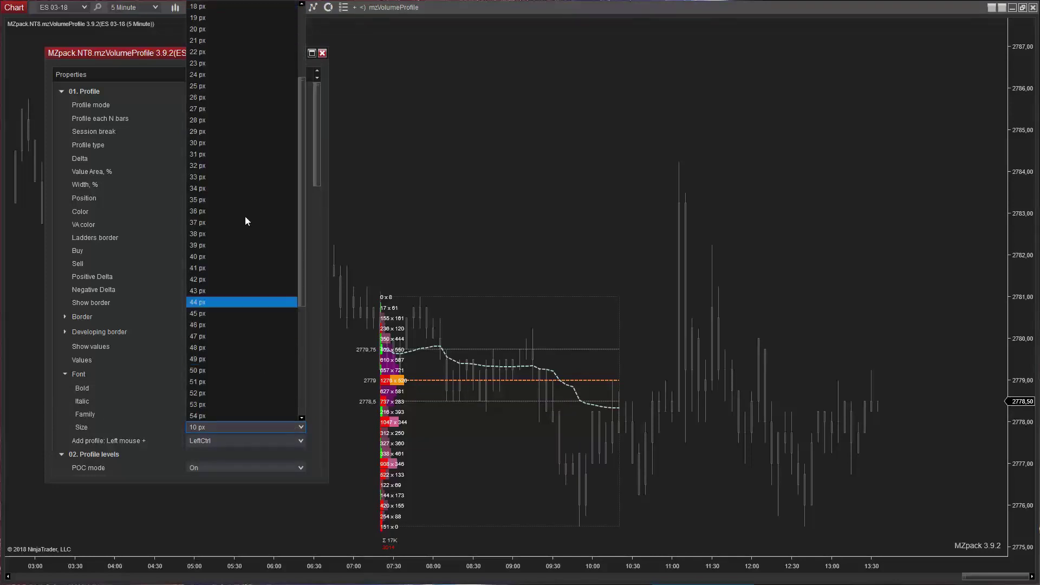
{"action": "left_click", "coordinate": [210, 7]}
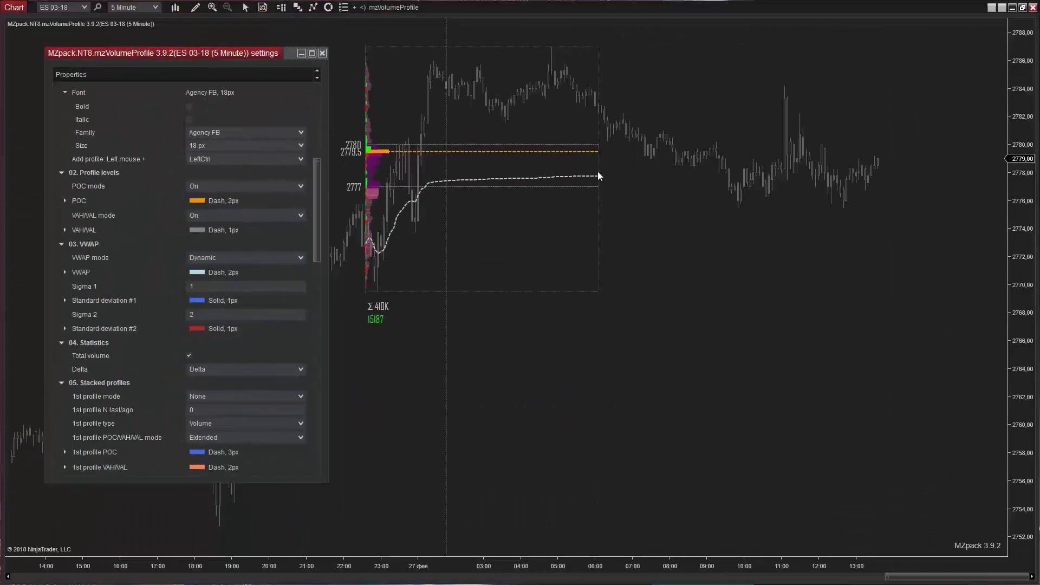
Cycle POC mode through Naked, Extended and Developing, ending on DevelopingNaked
{"action": "left_click", "coordinate": [301, 188]}
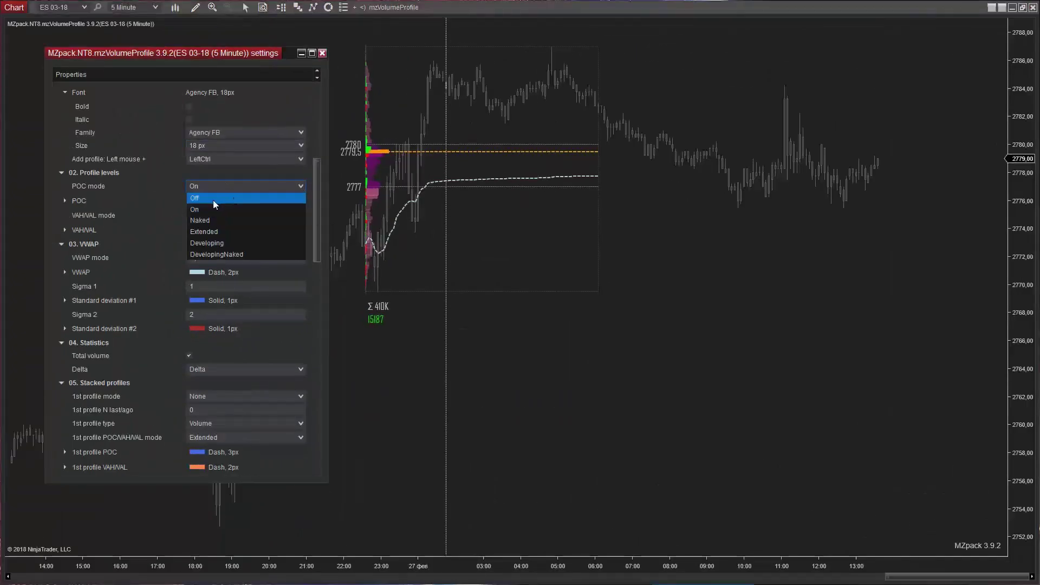
{"action": "left_click", "coordinate": [204, 221]}
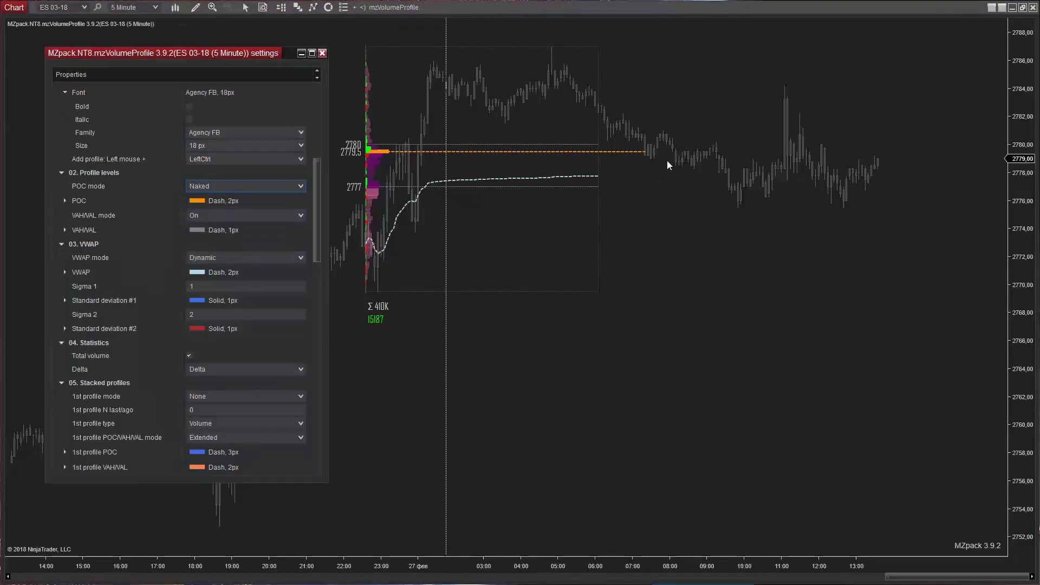
{"action": "left_click", "coordinate": [301, 186]}
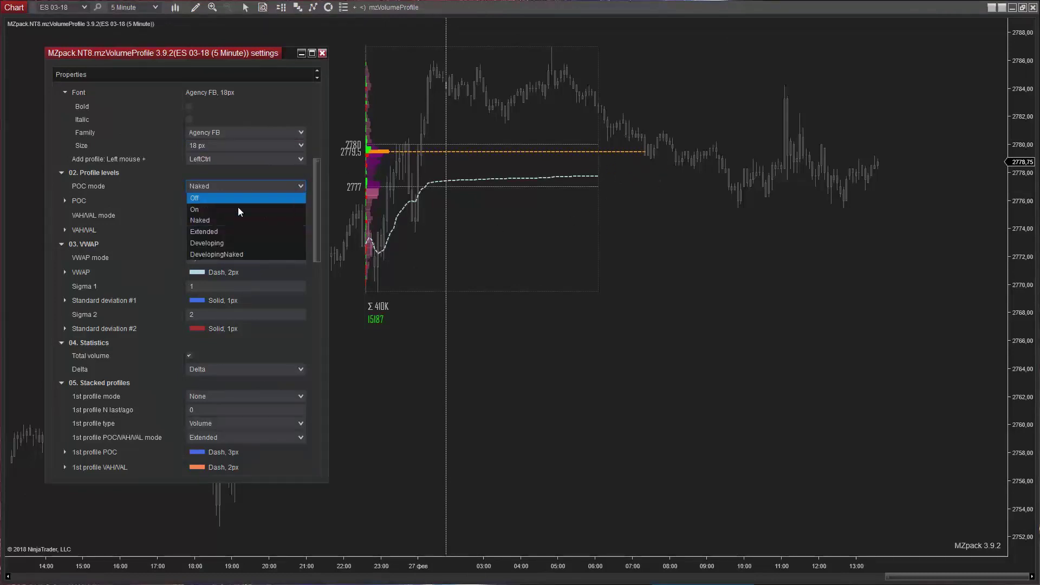
{"action": "left_click", "coordinate": [219, 231]}
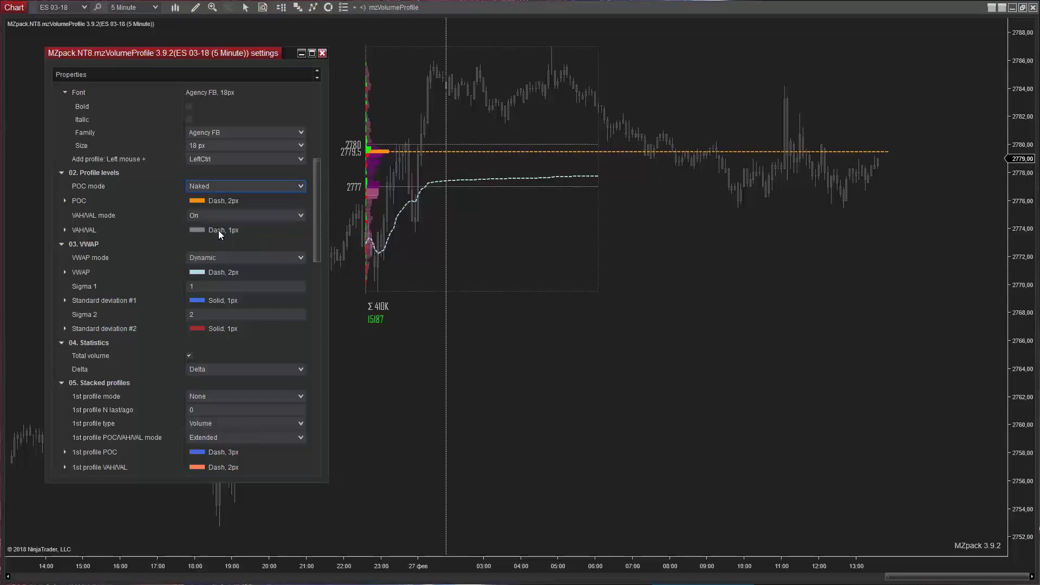
{"action": "left_click", "coordinate": [228, 187]}
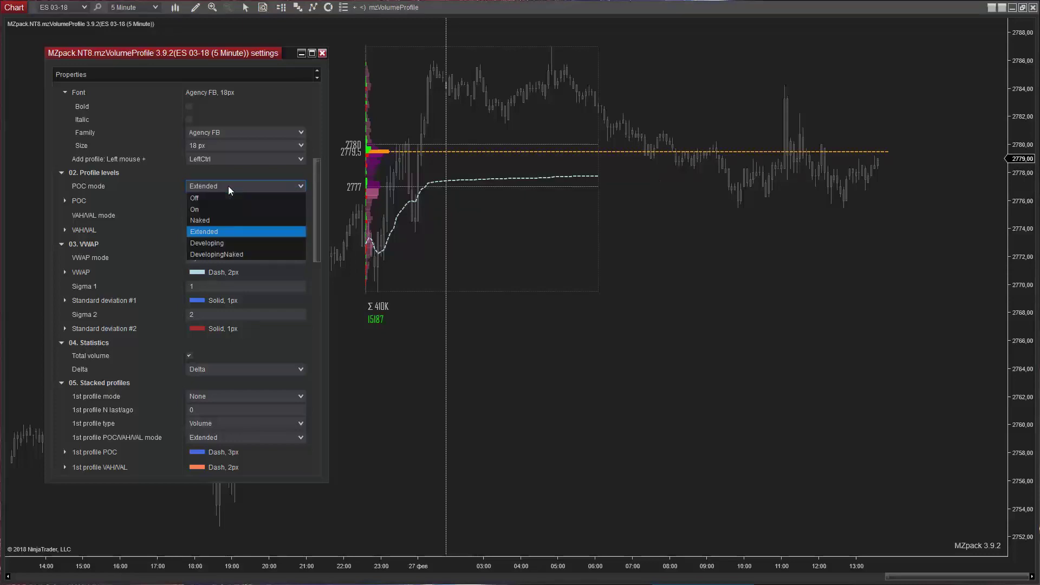
{"action": "left_click", "coordinate": [210, 242]}
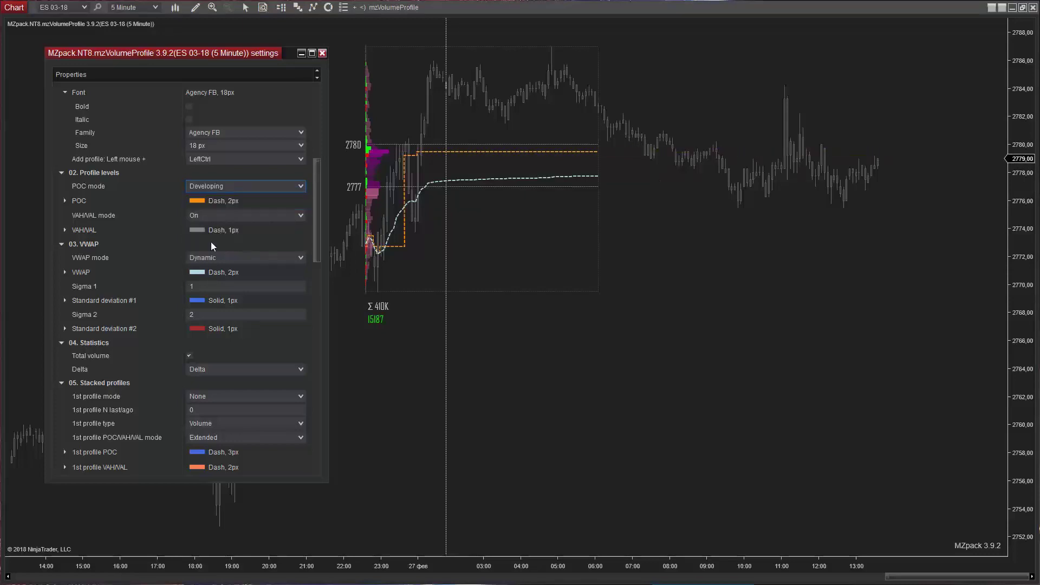
{"action": "left_click", "coordinate": [218, 186]}
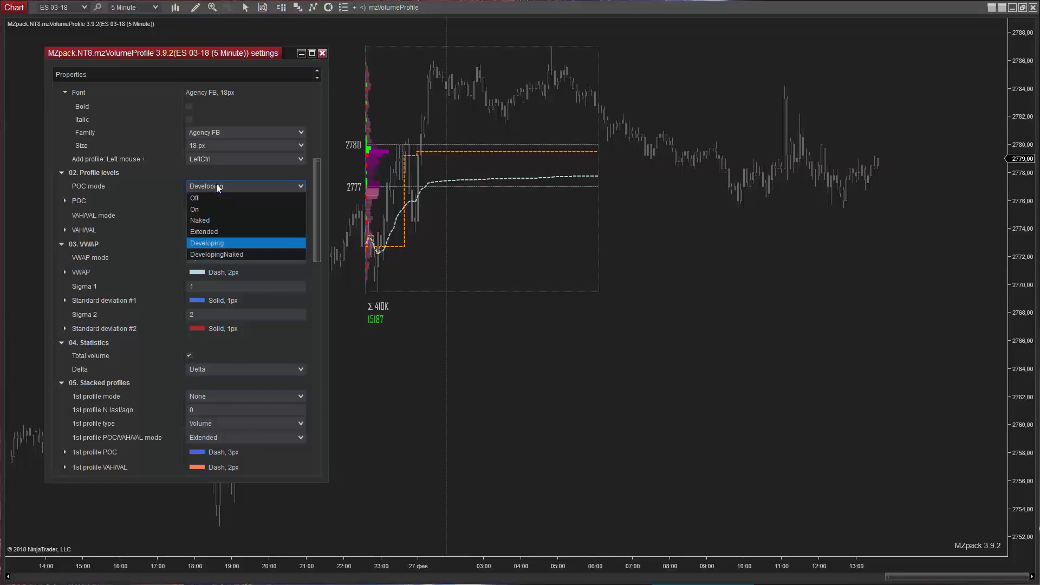
{"action": "left_click", "coordinate": [205, 254]}
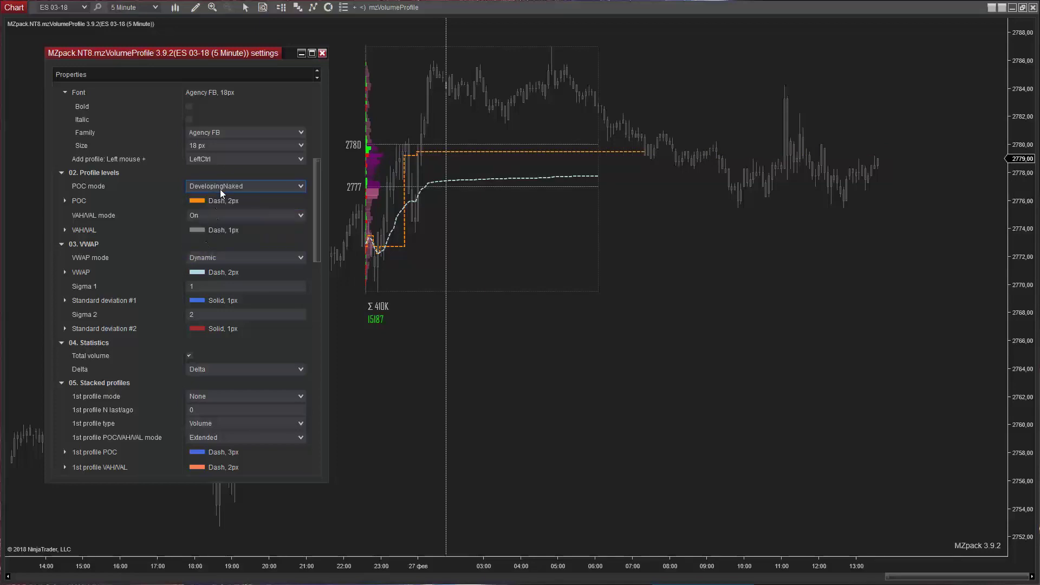
Cycle VAH/VAL mode through Naked, Extended and Developing, ending on DevelopingNaked
{"action": "left_click", "coordinate": [207, 218]}
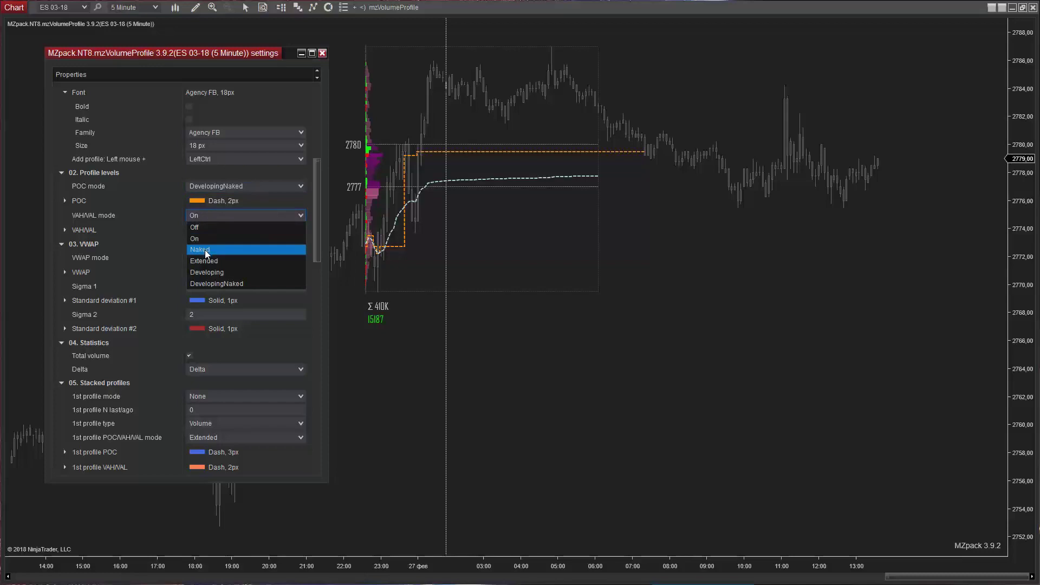
{"action": "left_click", "coordinate": [205, 250]}
{"action": "left_click", "coordinate": [203, 216]}
{"action": "left_click", "coordinate": [205, 250]}
{"action": "left_click", "coordinate": [209, 216]}
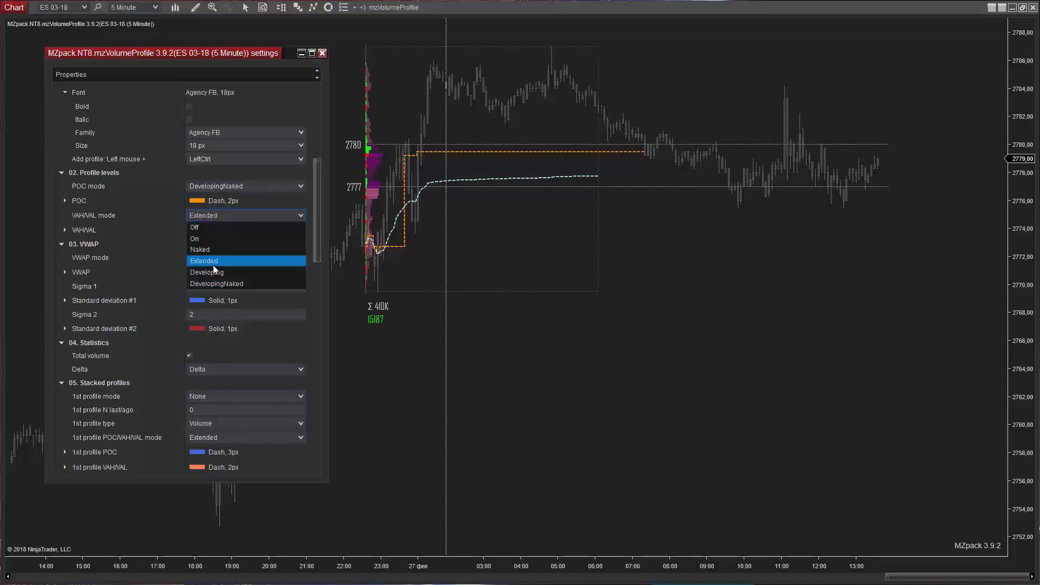
{"action": "left_click", "coordinate": [213, 272]}
{"action": "left_click", "coordinate": [213, 216]}
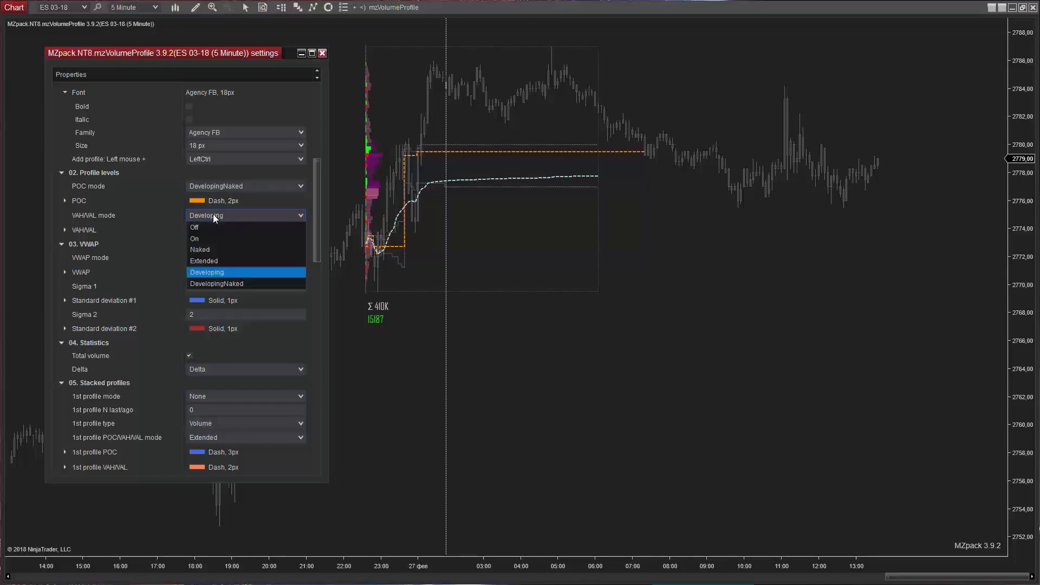
{"action": "left_click", "coordinate": [218, 284]}
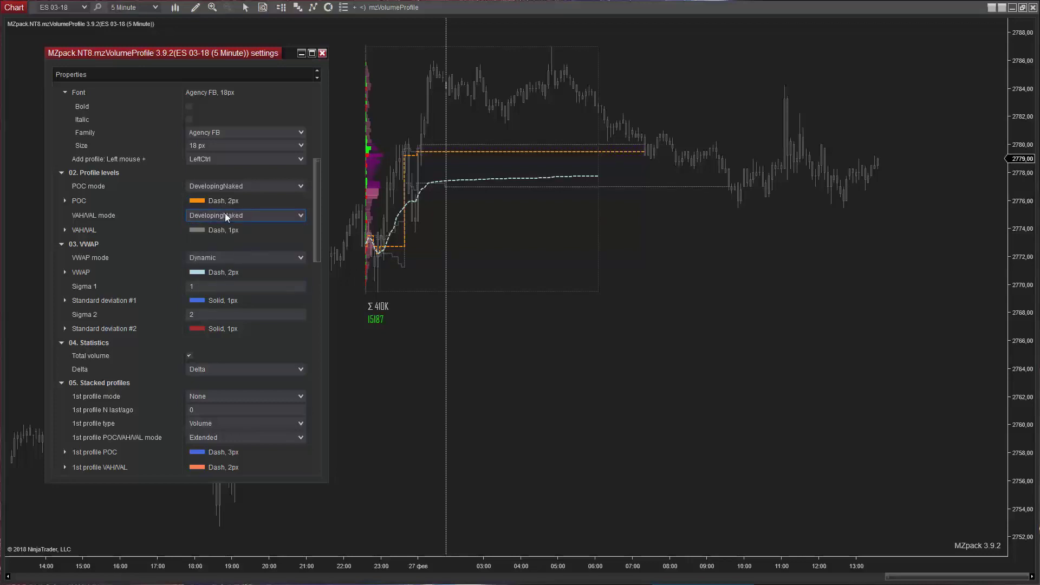
Step VWAP mode through the flat, developing and StdDev1 options to DynamicStdDev2, then change Sigma 2 to 3
{"action": "left_click", "coordinate": [243, 255]}
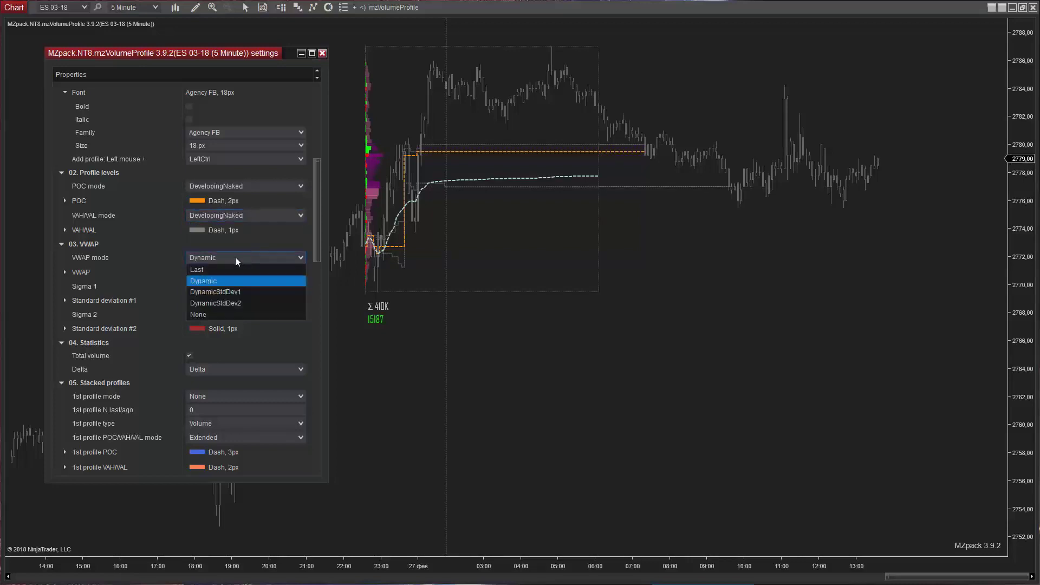
{"action": "left_click", "coordinate": [225, 269]}
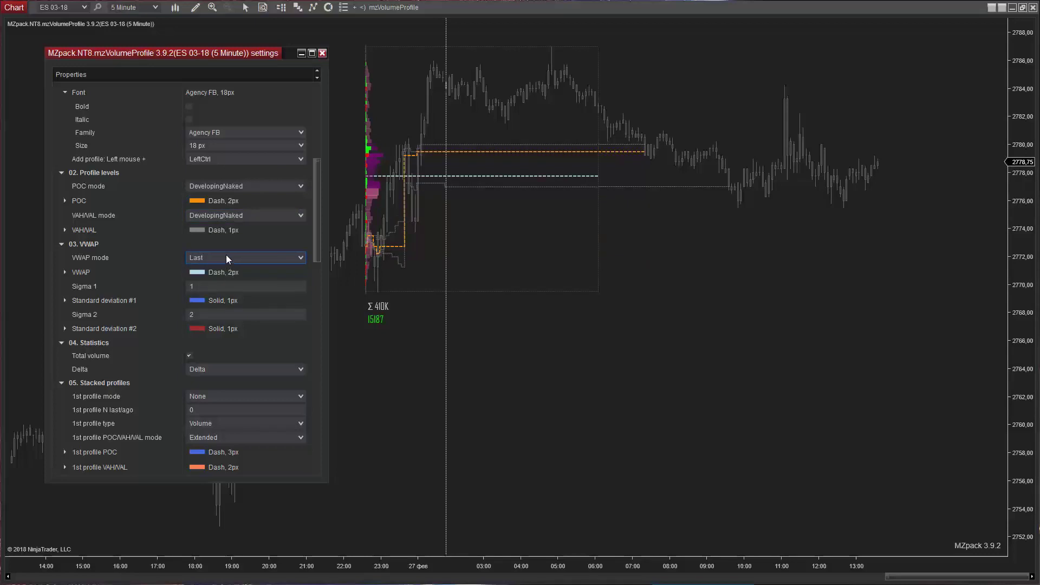
{"action": "left_click", "coordinate": [226, 256]}
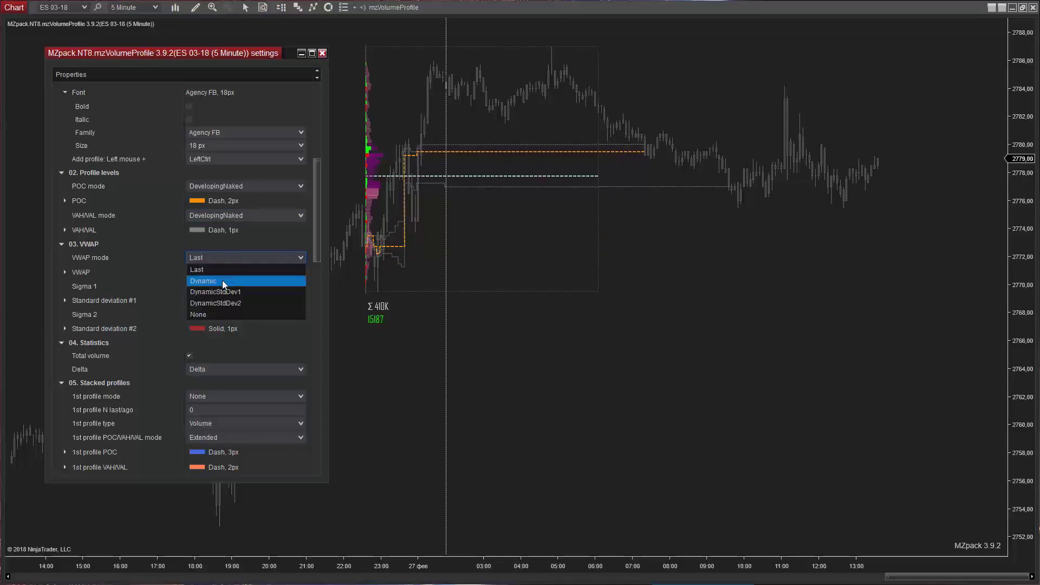
{"action": "left_click", "coordinate": [222, 280]}
{"action": "left_click", "coordinate": [224, 258]}
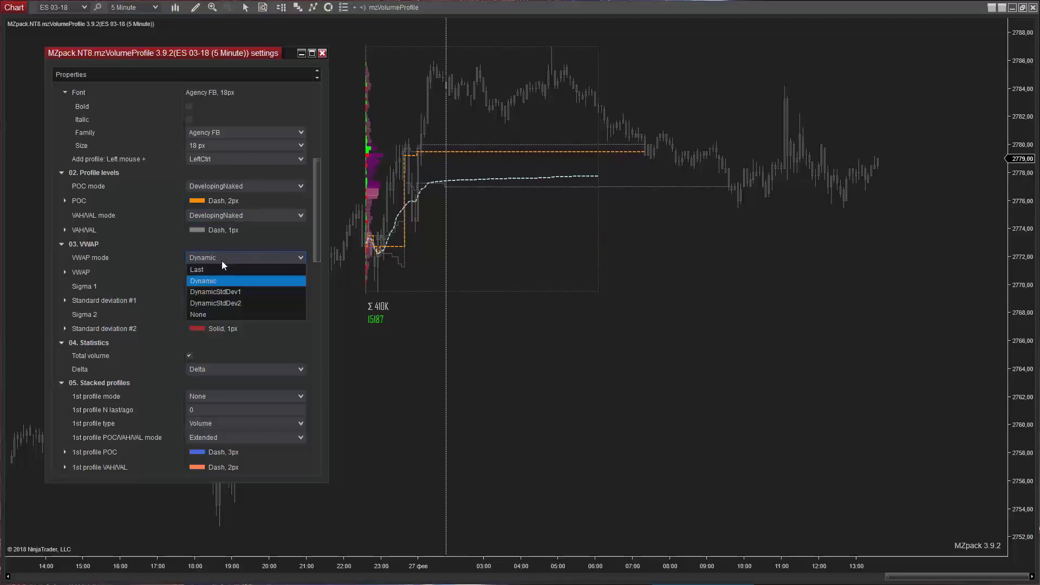
{"action": "left_click", "coordinate": [222, 291]}
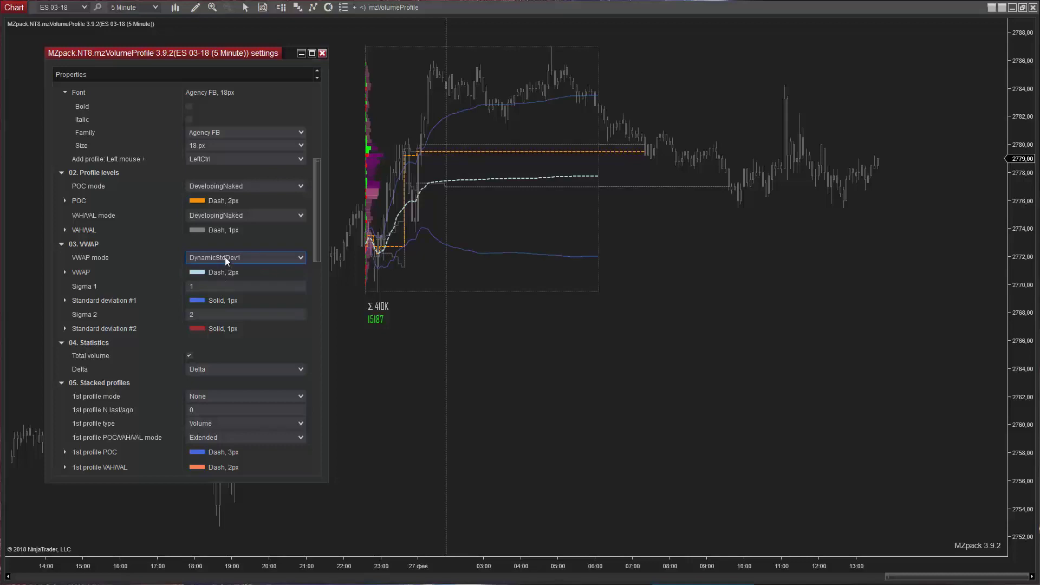
{"action": "left_click", "coordinate": [225, 257]}
{"action": "left_click", "coordinate": [224, 304]}
{"action": "left_click", "coordinate": [191, 313]}
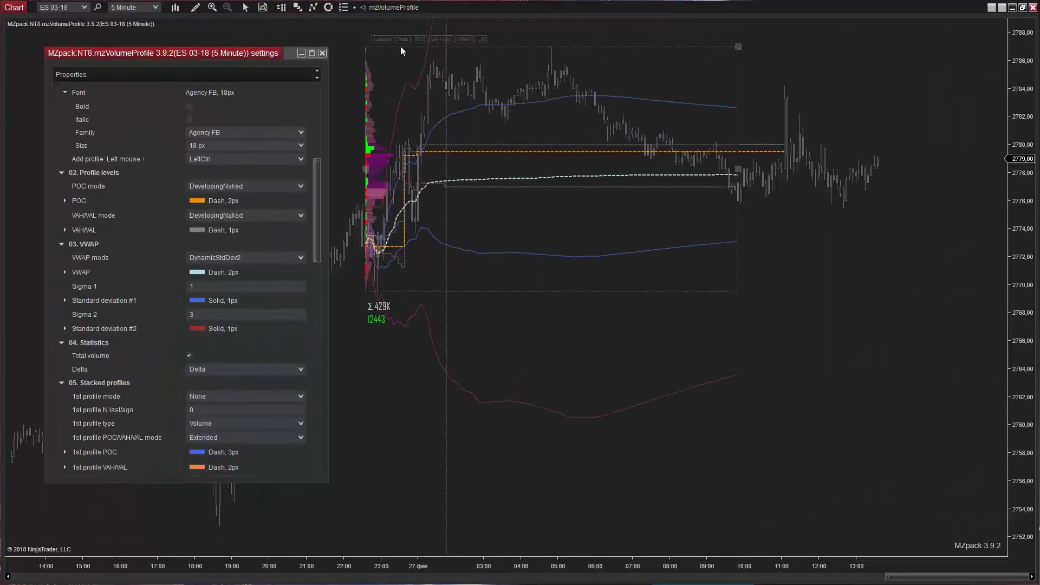
Cycle the profile through ladder and thin delta bars back to normal volume bars, and toggle delta bars off and on
{"action": "left_click", "coordinate": [386, 40]}
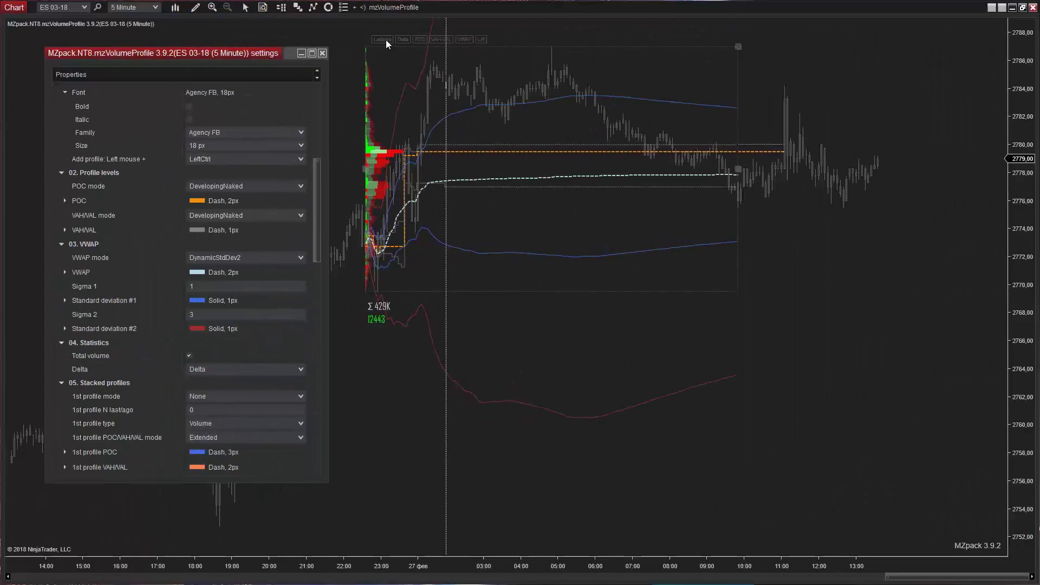
{"action": "left_click", "coordinate": [386, 40]}
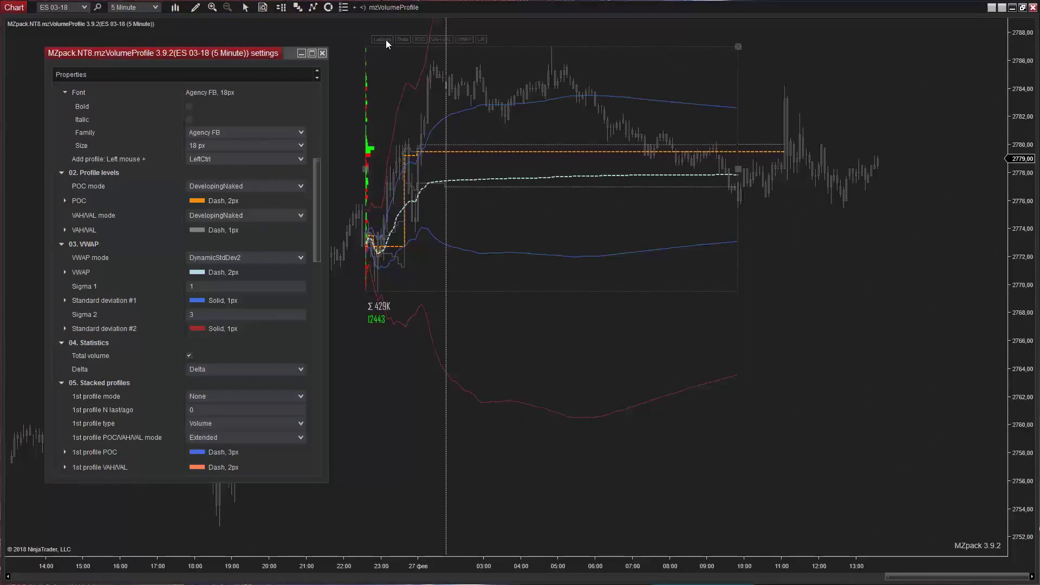
{"action": "left_click", "coordinate": [381, 40]}
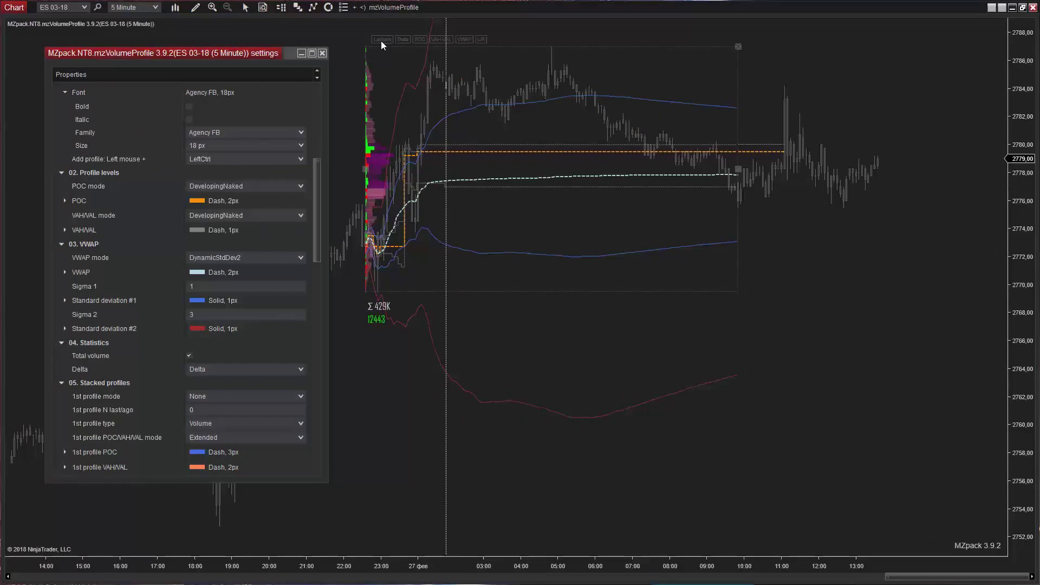
{"action": "left_click", "coordinate": [405, 40]}
{"action": "left_click", "coordinate": [404, 40]}
Toggle the POC and VWAP lines off and on, then flip the profile right and back left
{"action": "left_click", "coordinate": [418, 40]}
{"action": "left_click", "coordinate": [418, 40]}
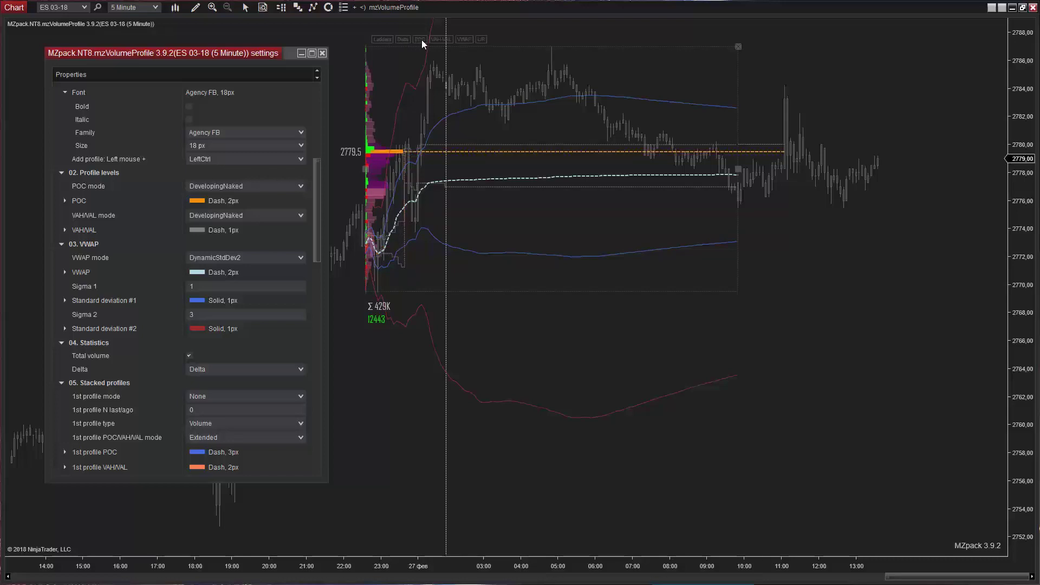
{"action": "left_click", "coordinate": [467, 39]}
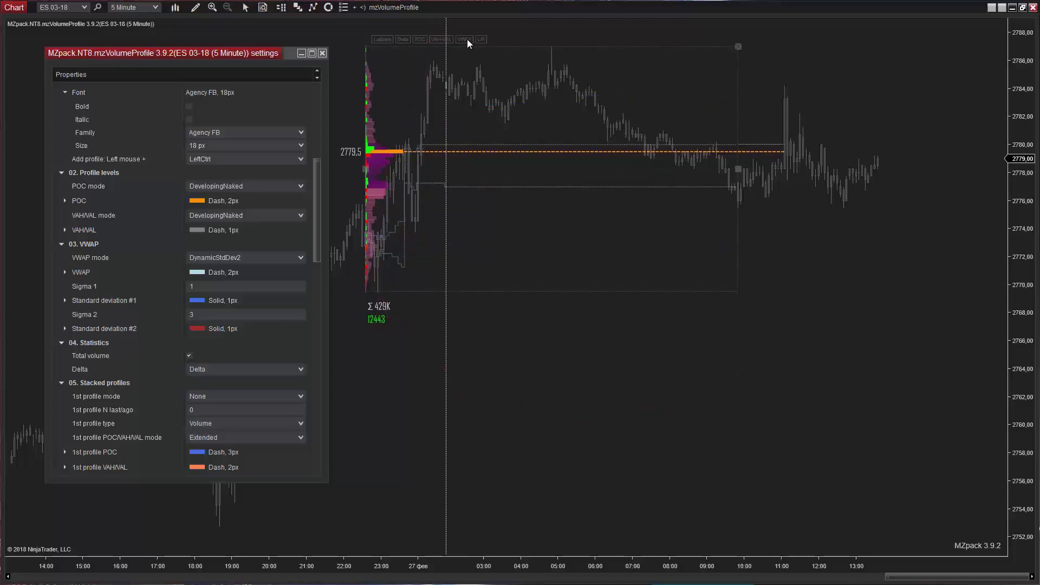
{"action": "left_click", "coordinate": [467, 39]}
{"action": "left_click", "coordinate": [482, 40]}
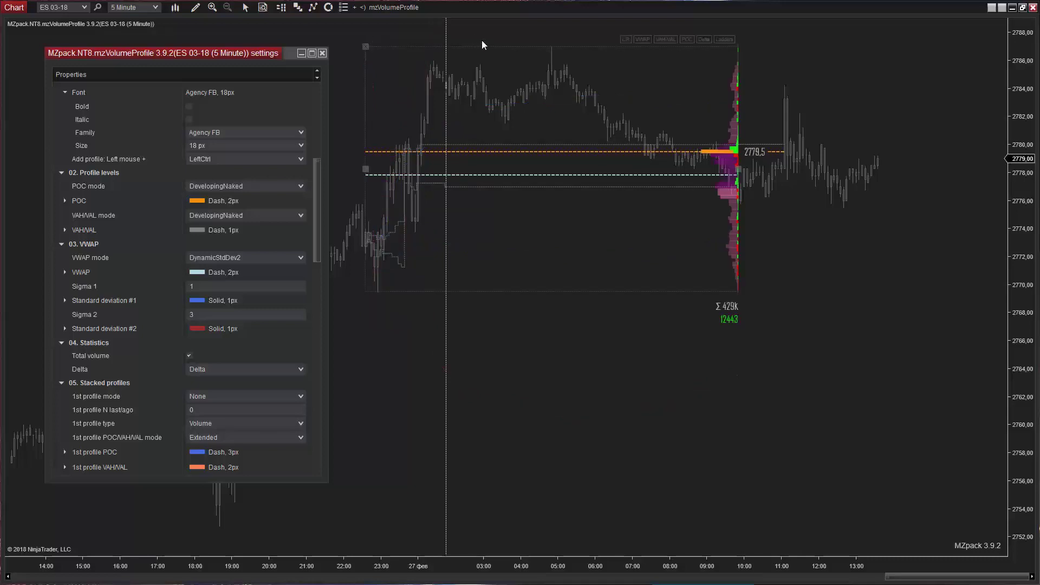
{"action": "left_click", "coordinate": [627, 39]}
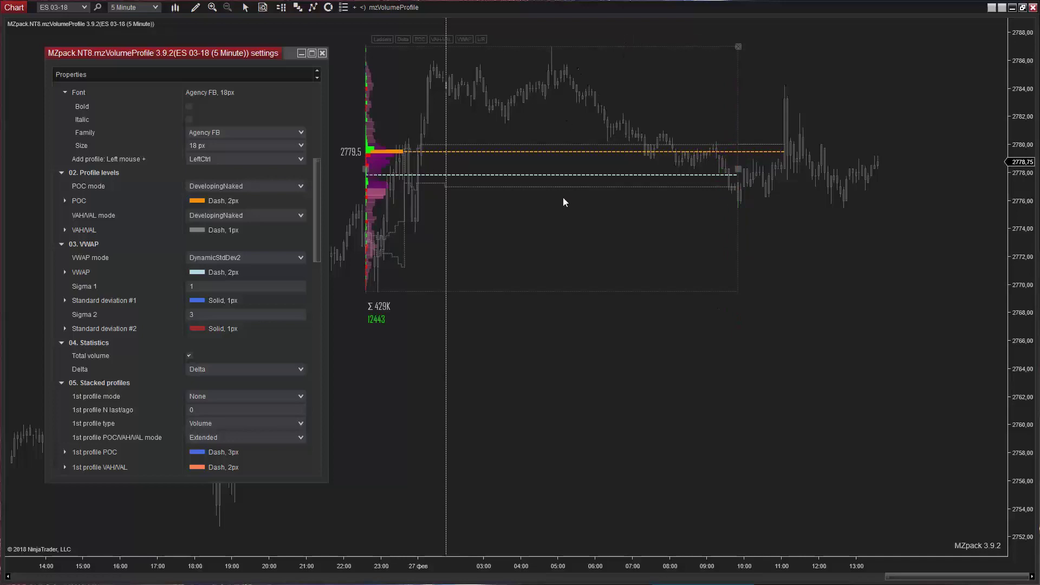
Toggle the Total volume statistic off and on, then set the Delta statistic to BidAsk and then None
{"action": "left_click", "coordinate": [189, 356]}
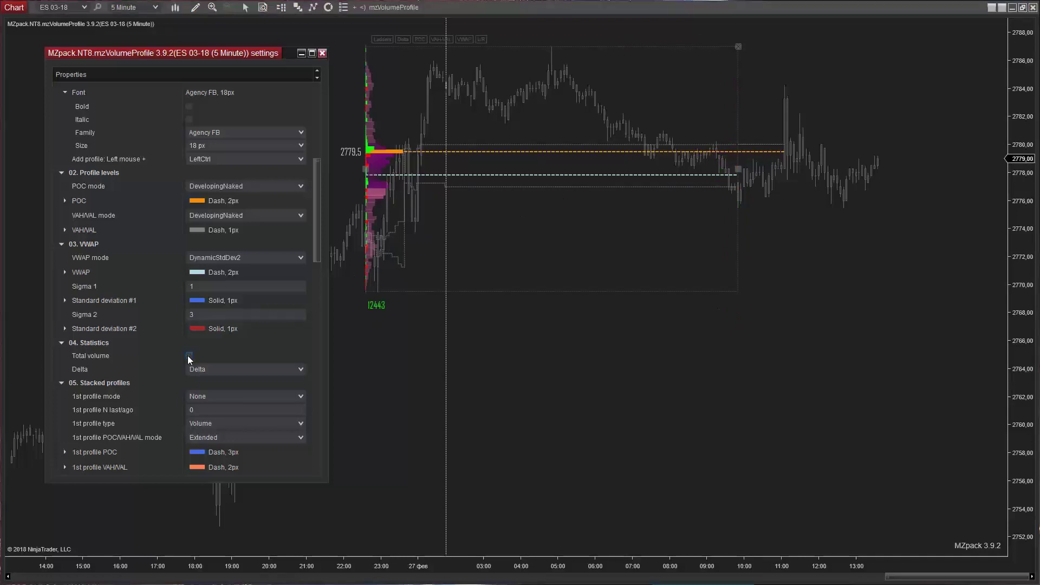
{"action": "left_click", "coordinate": [189, 357]}
{"action": "left_click", "coordinate": [219, 372]}
{"action": "left_click", "coordinate": [207, 392]}
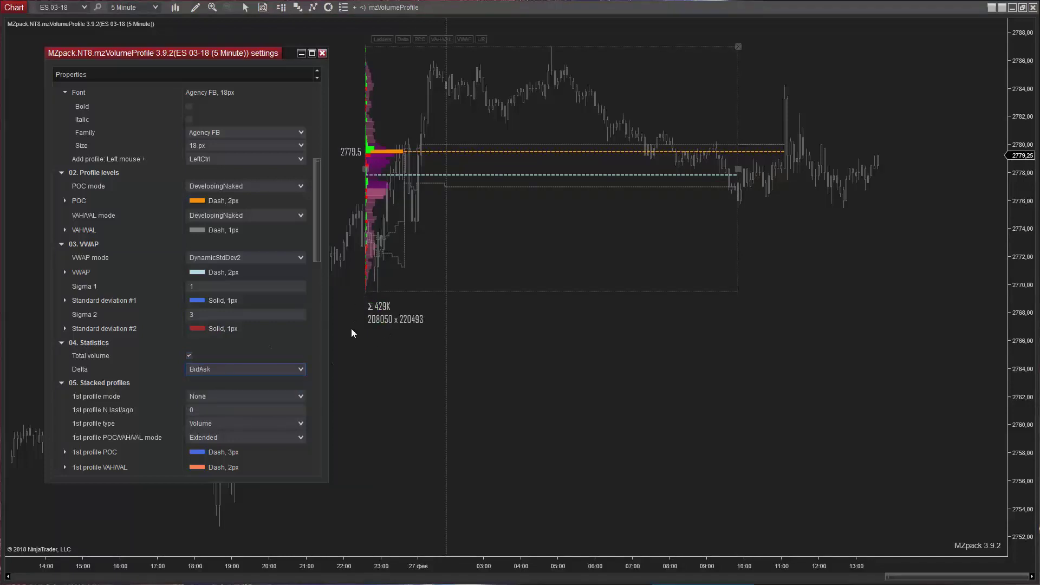
{"action": "left_click", "coordinate": [217, 372]}
{"action": "left_click", "coordinate": [203, 404]}
{"action": "left_click", "coordinate": [210, 369]}
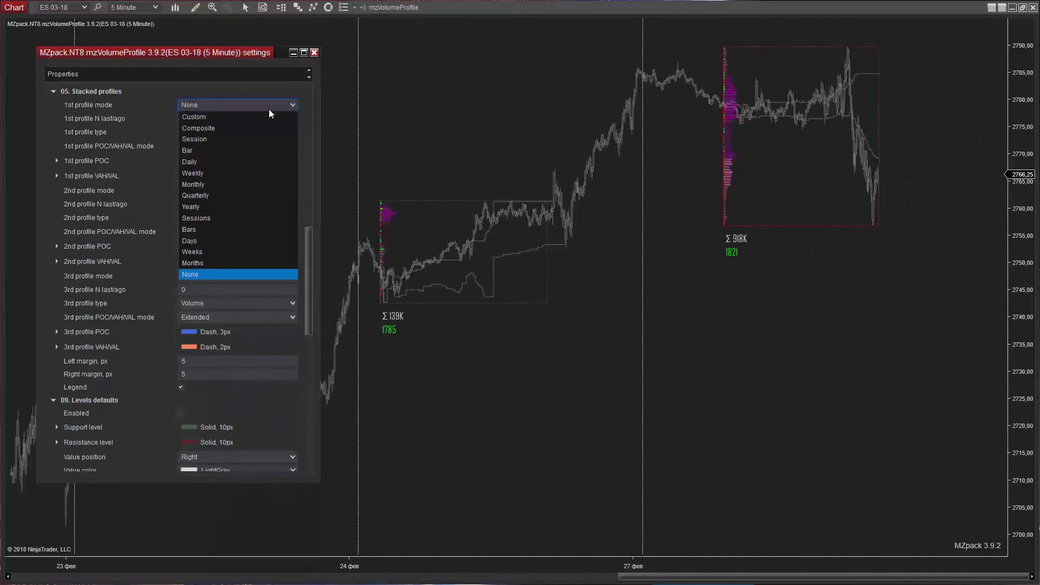
Set the 1st stacked profile mode to Composite and pan the chart toward the right margin
{"action": "left_click", "coordinate": [239, 128]}
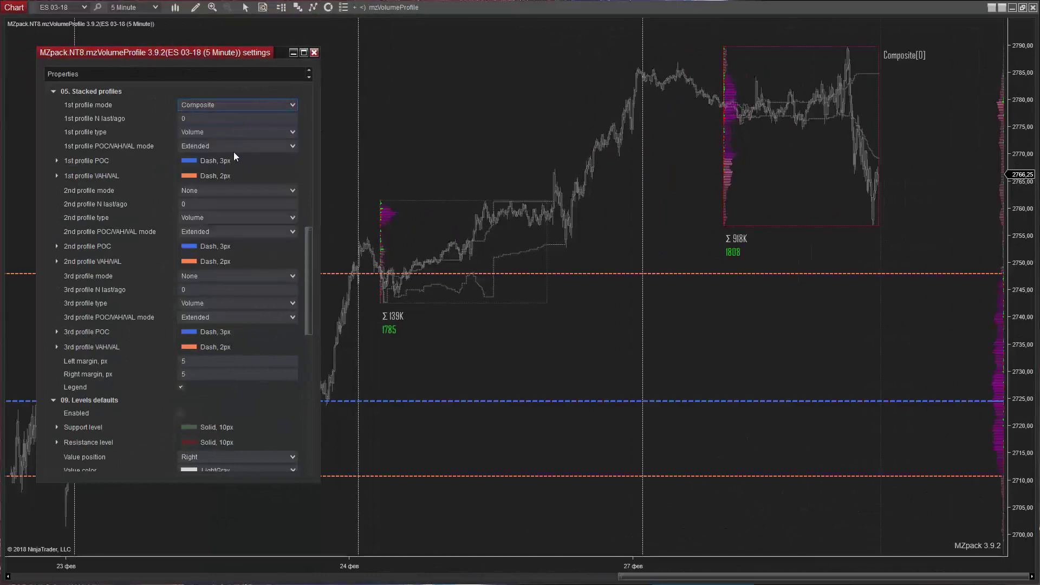
{"action": "left_click_drag", "start_coordinate": [685, 579], "coordinate": [528, 576]}
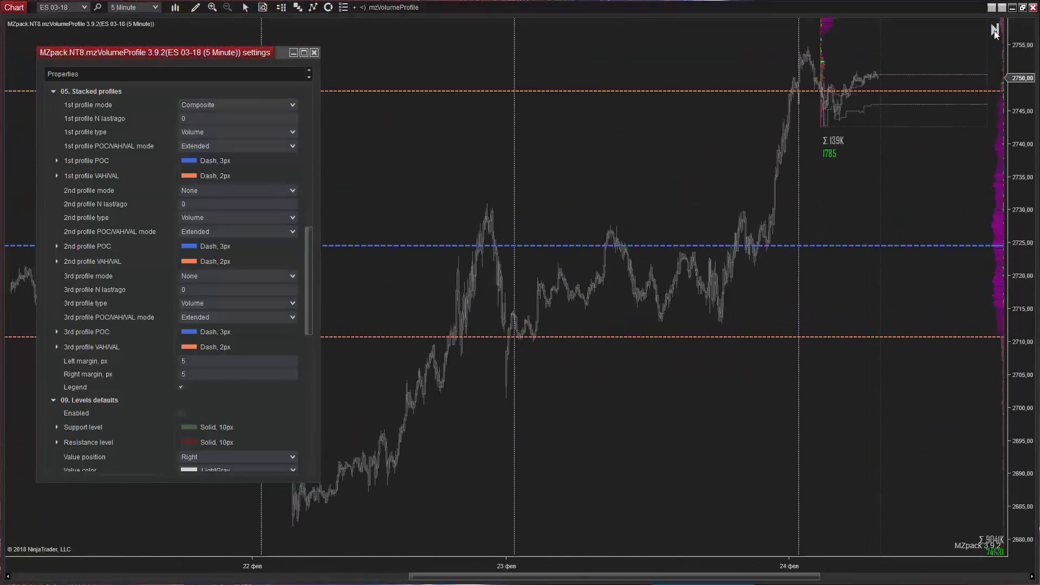
Jump to the latest bars and change the chart's Right side margin from 236 to 500
{"action": "left_click", "coordinate": [995, 30]}
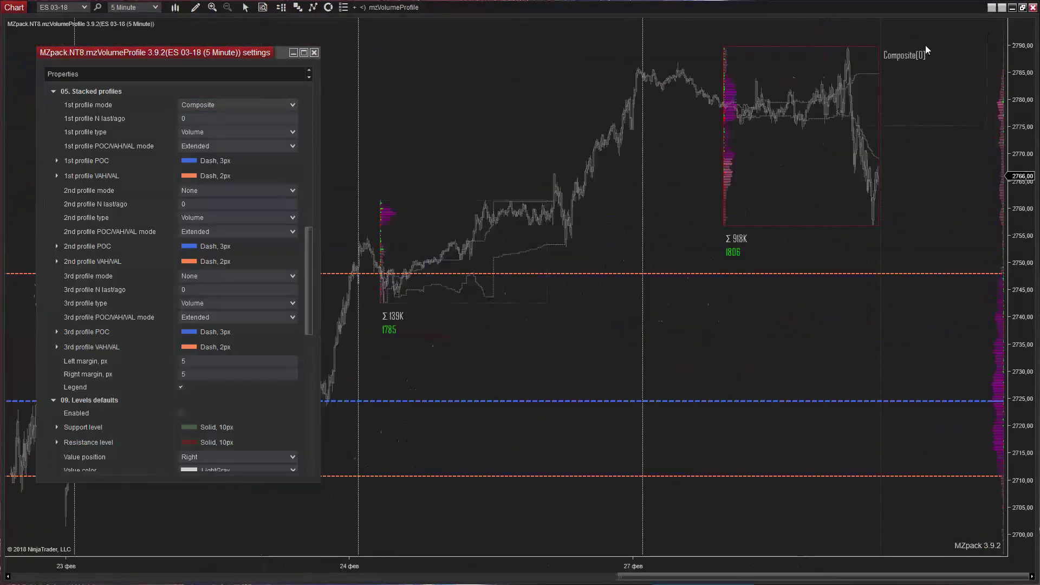
{"action": "left_click", "coordinate": [344, 7]}
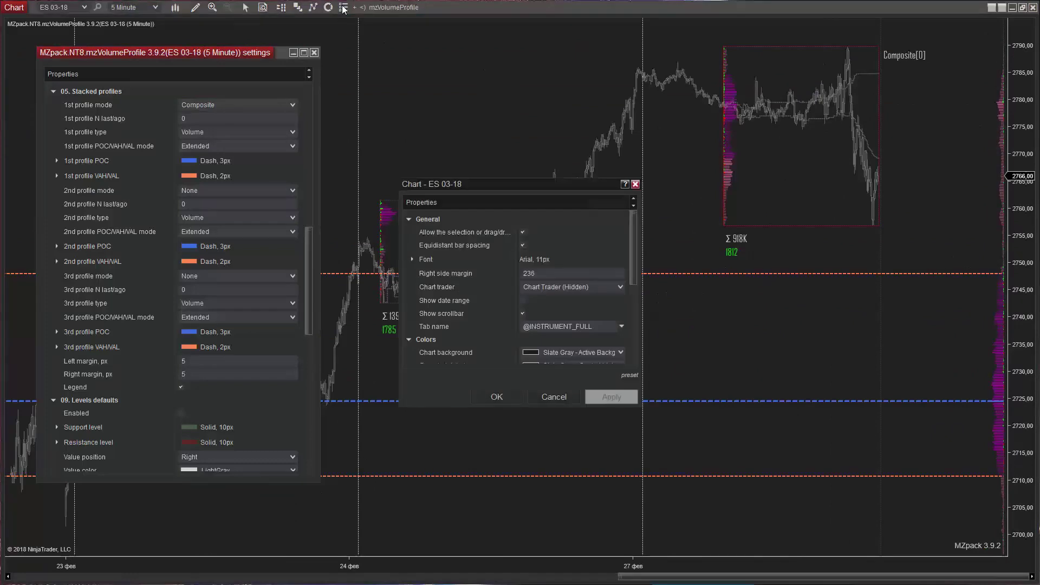
{"action": "double_click", "coordinate": [540, 273]}
{"action": "type", "text": "500"}
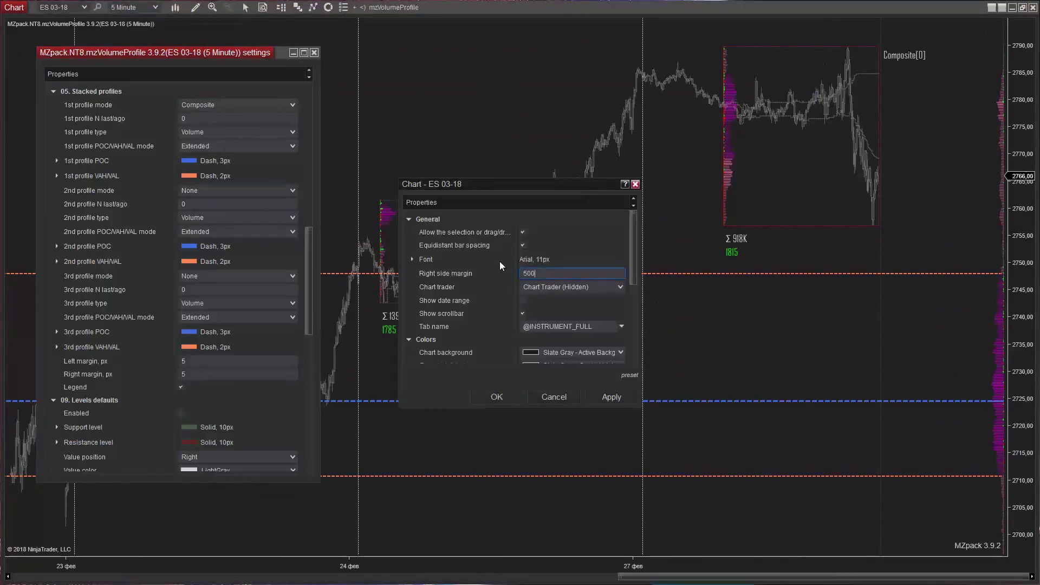
{"action": "key", "text": "Return"}
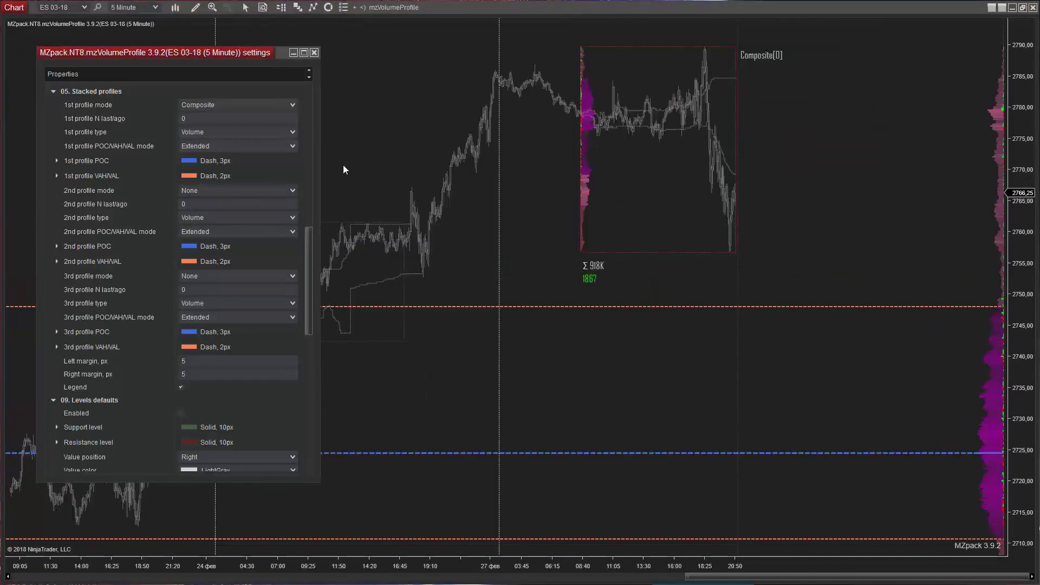
{"action": "left_click_drag", "start_coordinate": [307, 240], "coordinate": [301, 105]}
Increase the profile Width, %, and switch the 1st stacked profile to Session, editing its N last/ago count
{"action": "left_click", "coordinate": [166, 144]}
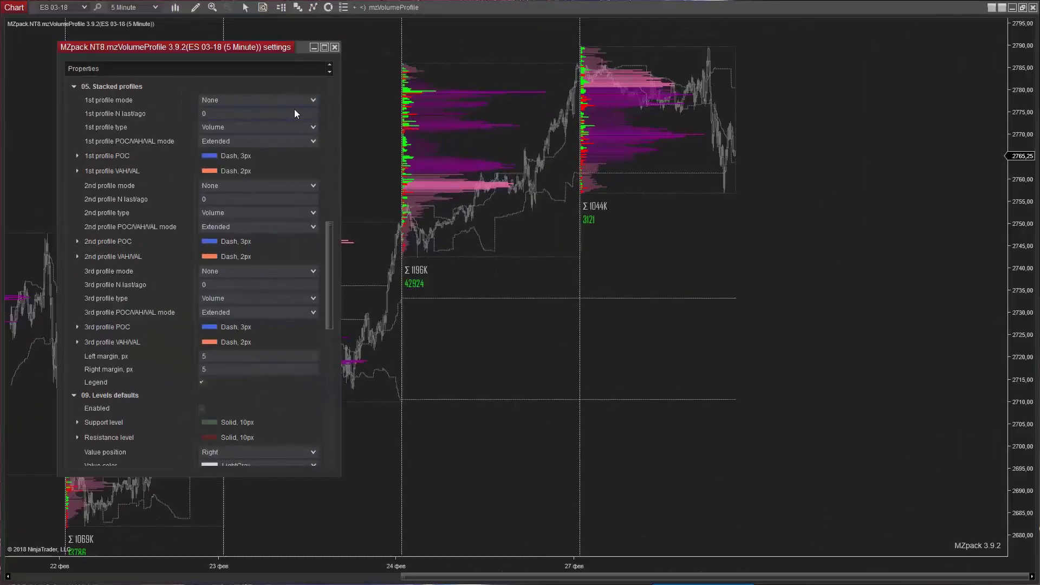
{"action": "left_click", "coordinate": [295, 99]}
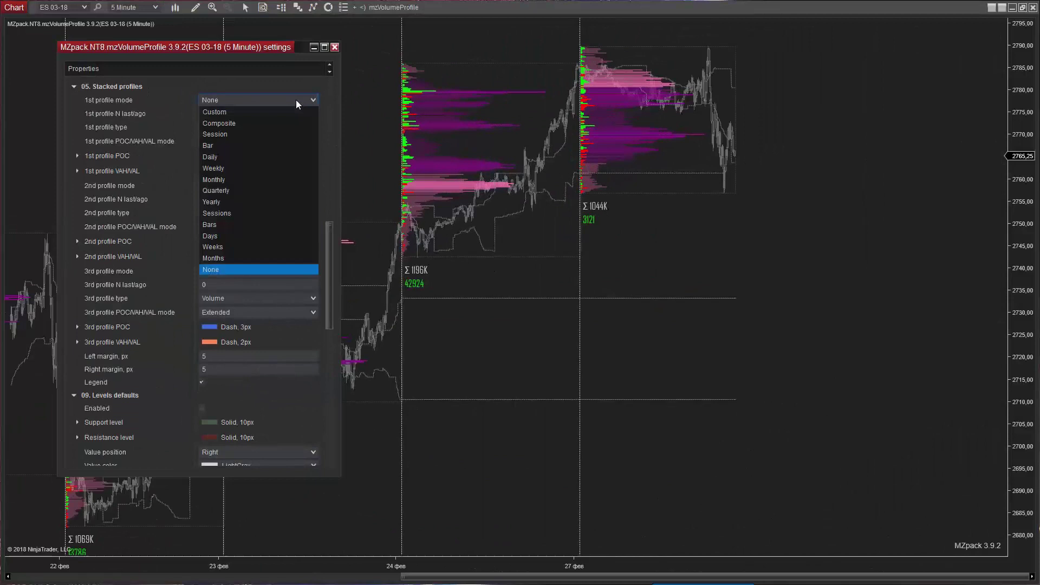
{"action": "left_click", "coordinate": [265, 134]}
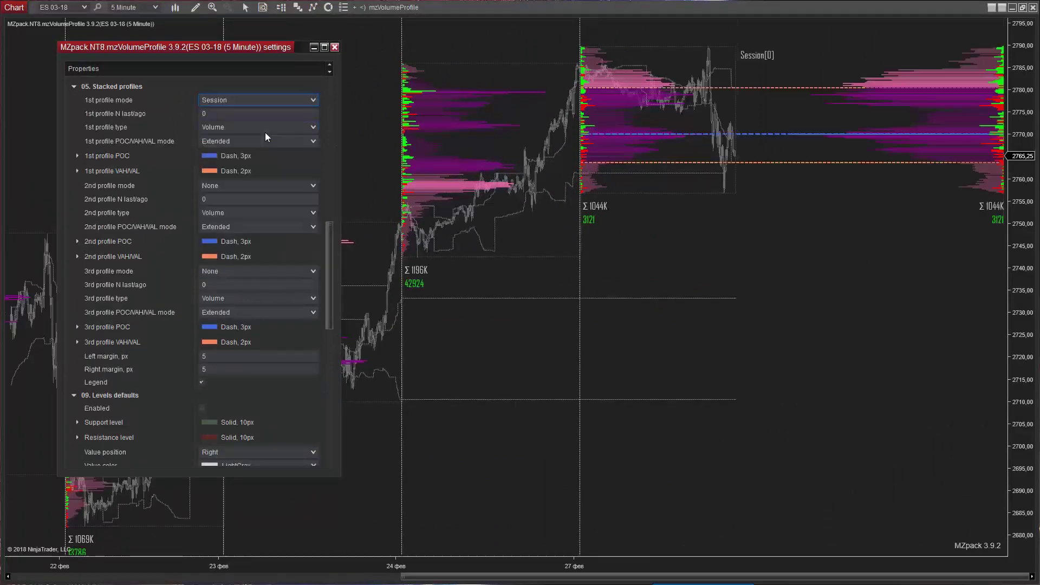
{"action": "left_click_drag", "start_coordinate": [214, 112], "coordinate": [199, 113]}
{"action": "type", "text": "1"}
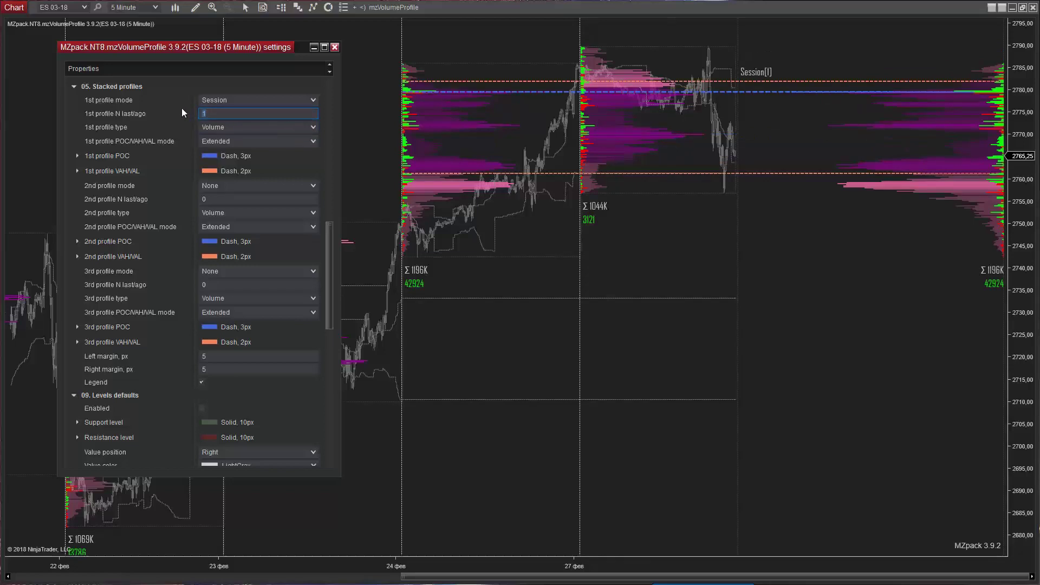
{"action": "type", "text": "2"}
{"action": "left_click", "coordinate": [245, 100]}
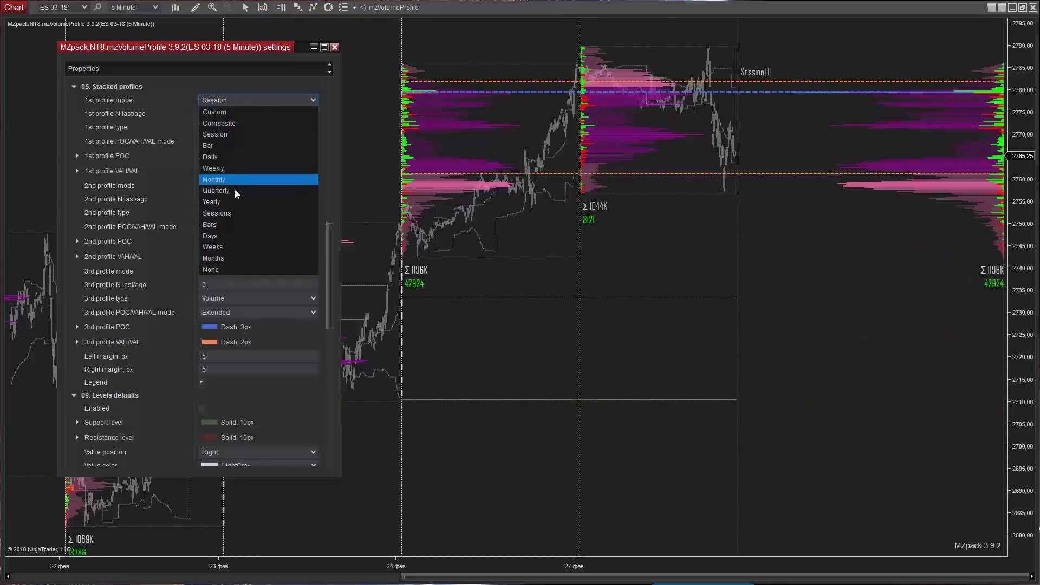
Try the 1st profile mode as Sessions with count 2, then Bar and Bars, stretching the chart wider
{"action": "left_click", "coordinate": [231, 213]}
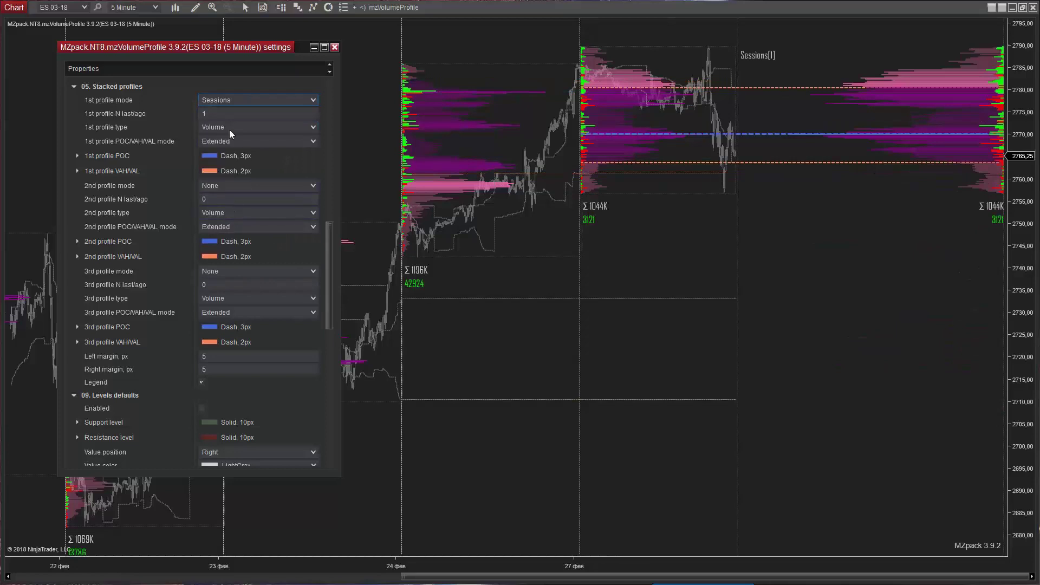
{"action": "key", "text": "Tab"}
{"action": "type", "text": "2"}
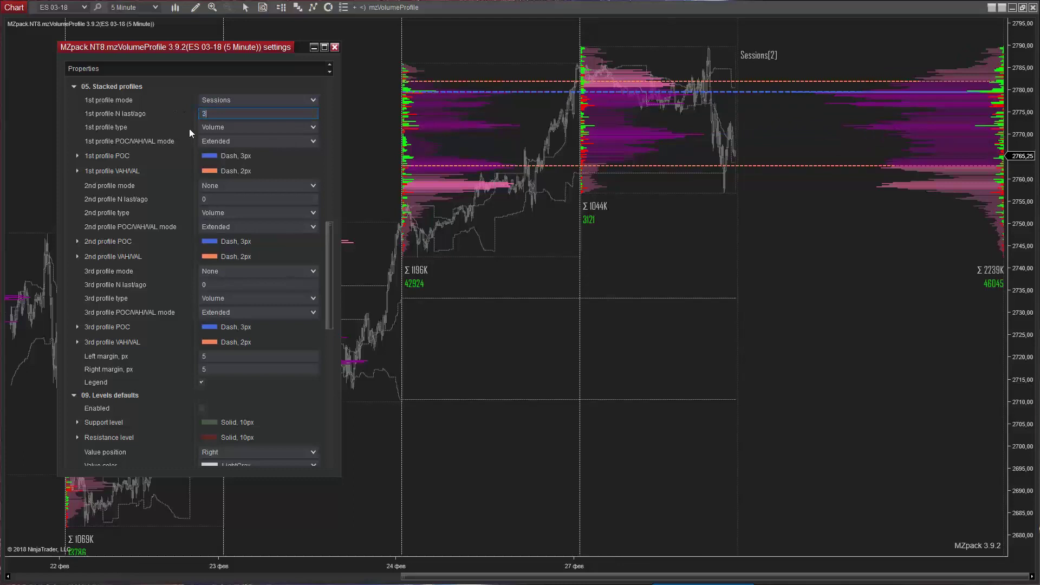
{"action": "left_click", "coordinate": [311, 99]}
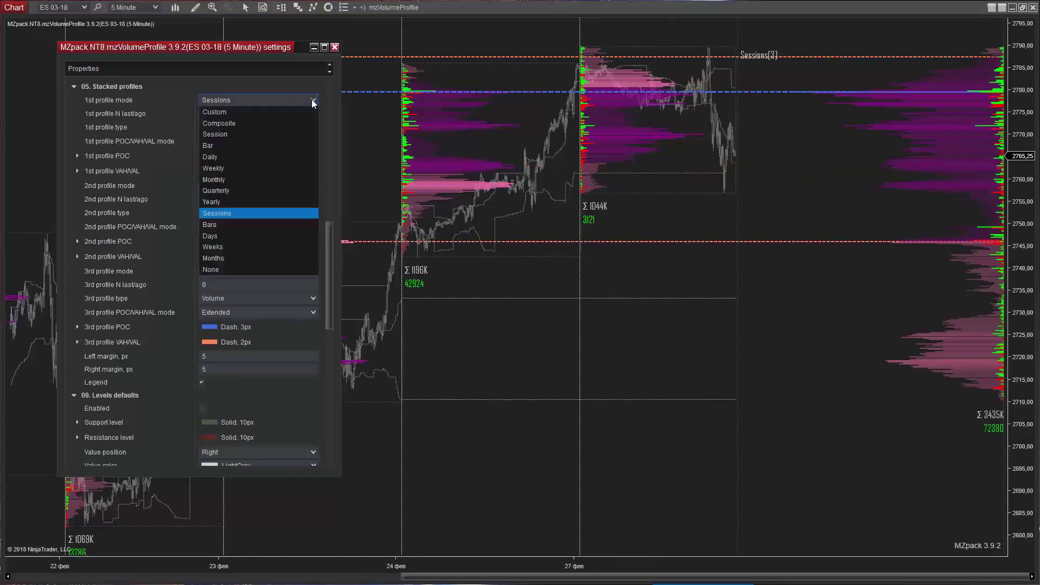
{"action": "left_click", "coordinate": [229, 144]}
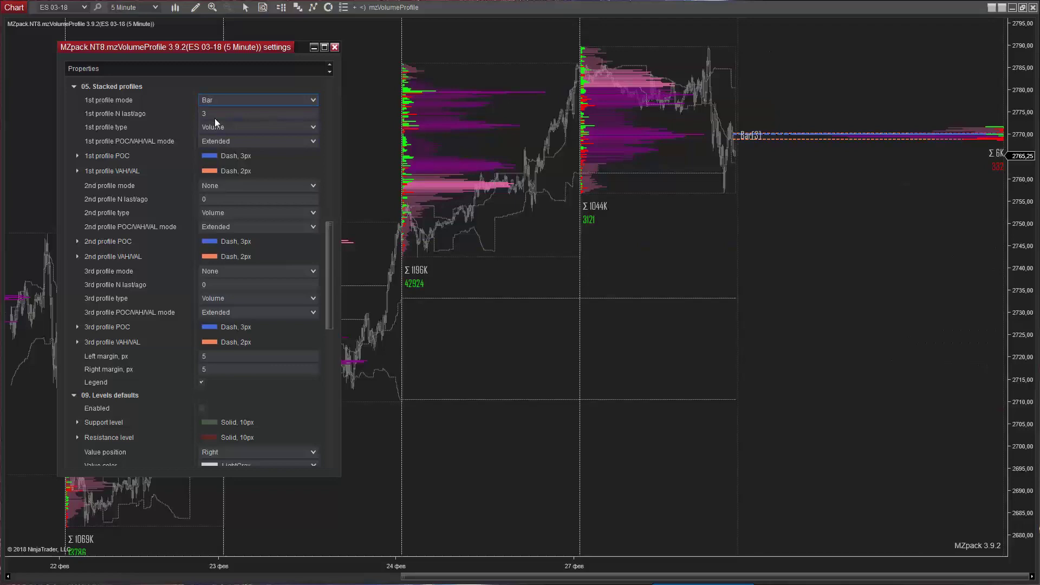
{"action": "left_click", "coordinate": [219, 99]}
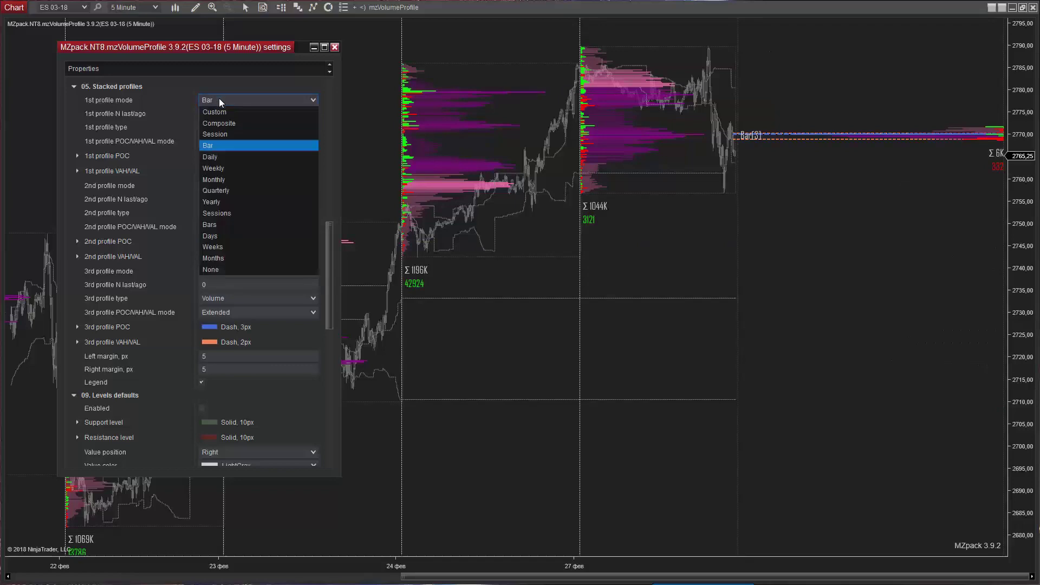
{"action": "left_click", "coordinate": [220, 223]}
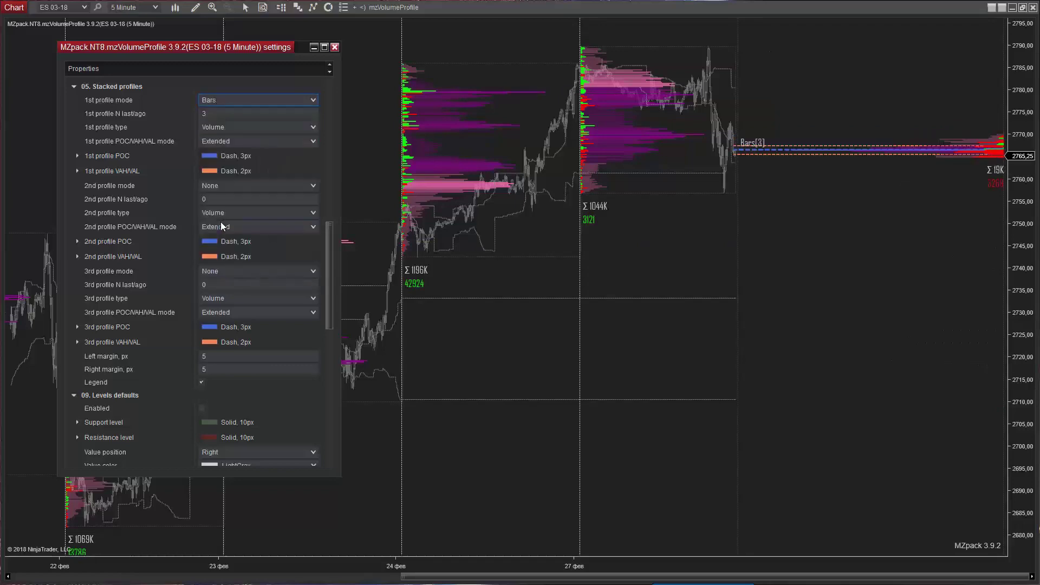
{"action": "left_click_drag", "start_coordinate": [885, 562], "coordinate": [492, 551]}
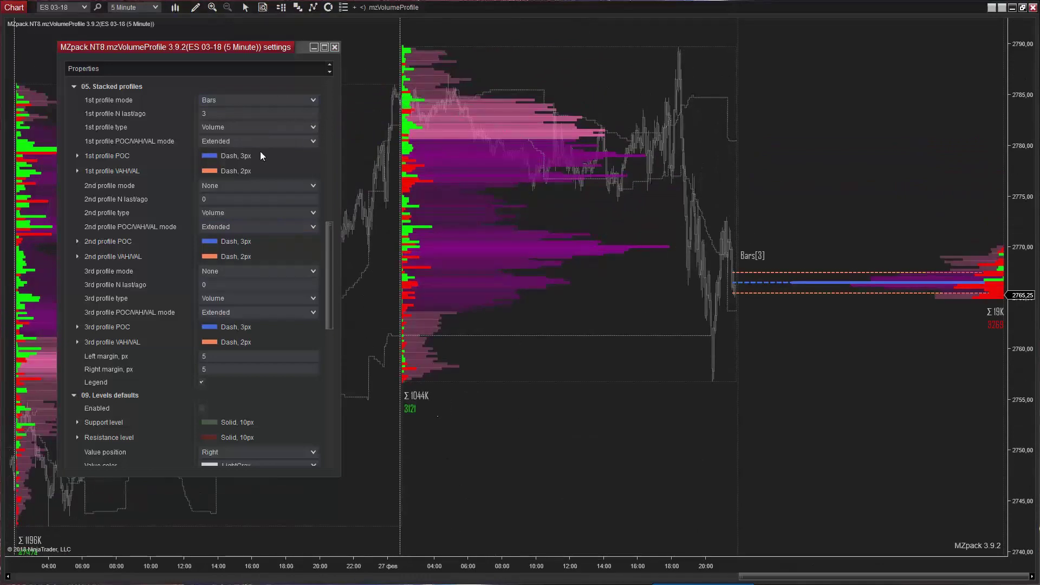
Set the first profile to Daily with N last/ago 1, try Days, and settle on Monthly
{"action": "left_click", "coordinate": [312, 100]}
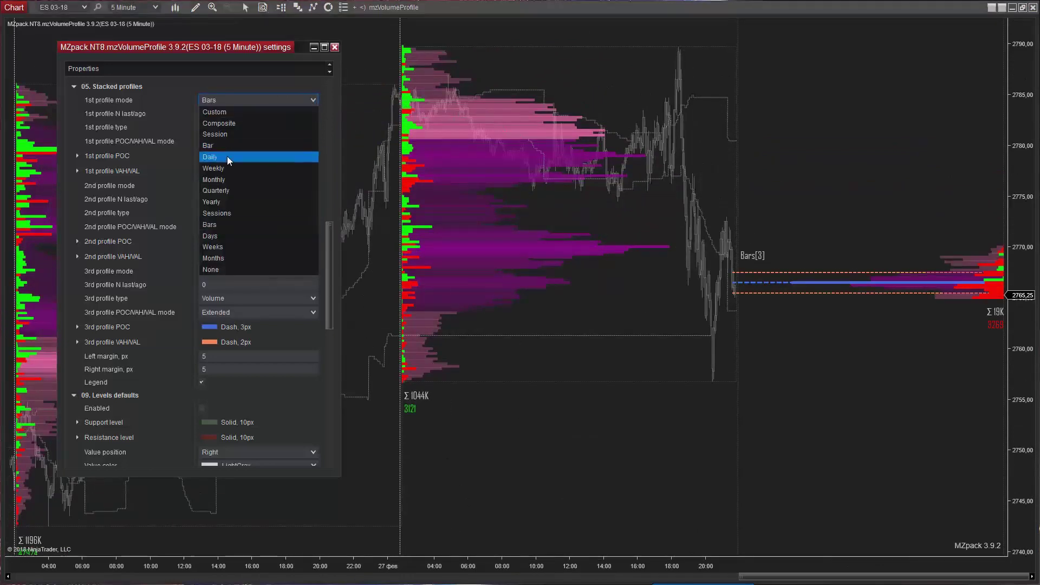
{"action": "left_click", "coordinate": [227, 158]}
{"action": "left_click", "coordinate": [200, 113]}
{"action": "type", "text": "1"}
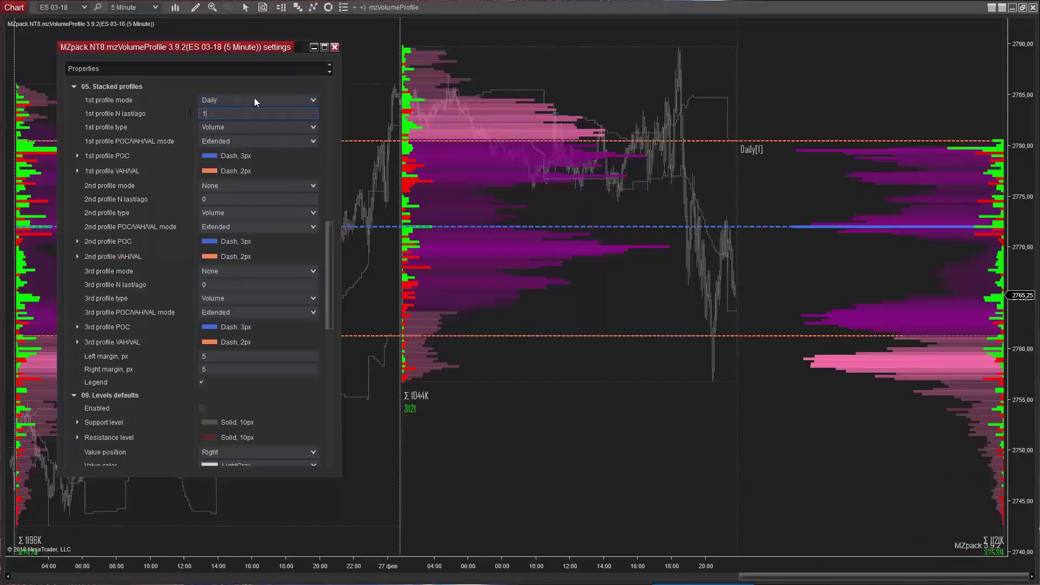
{"action": "left_click", "coordinate": [310, 99]}
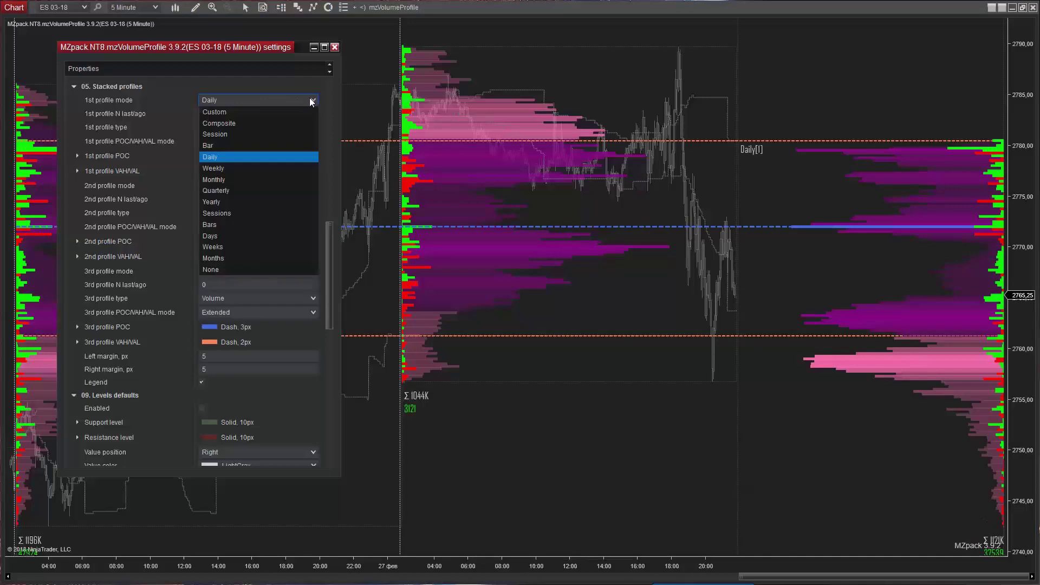
{"action": "left_click", "coordinate": [226, 238]}
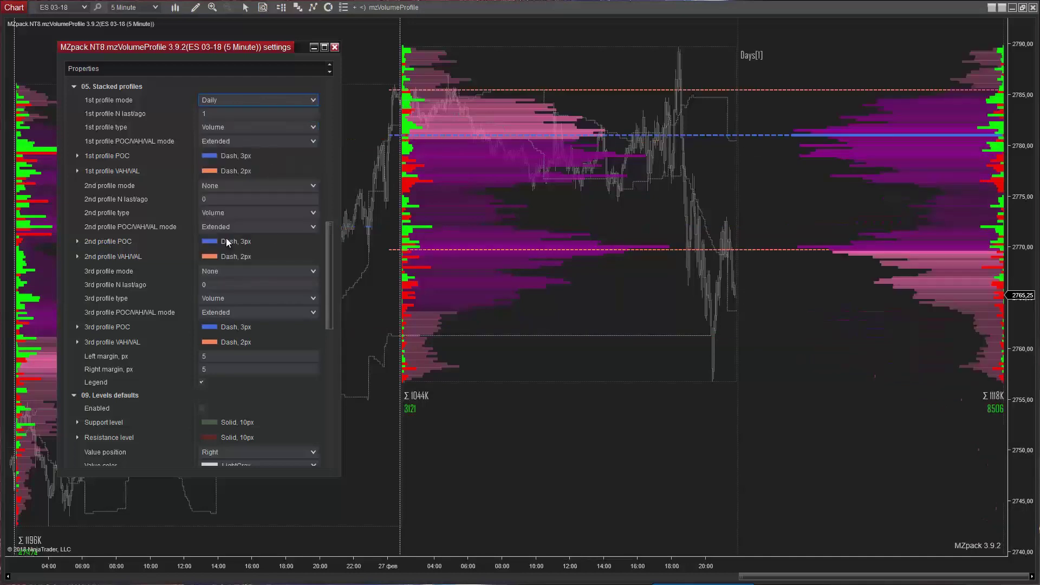
{"action": "left_click", "coordinate": [314, 101]}
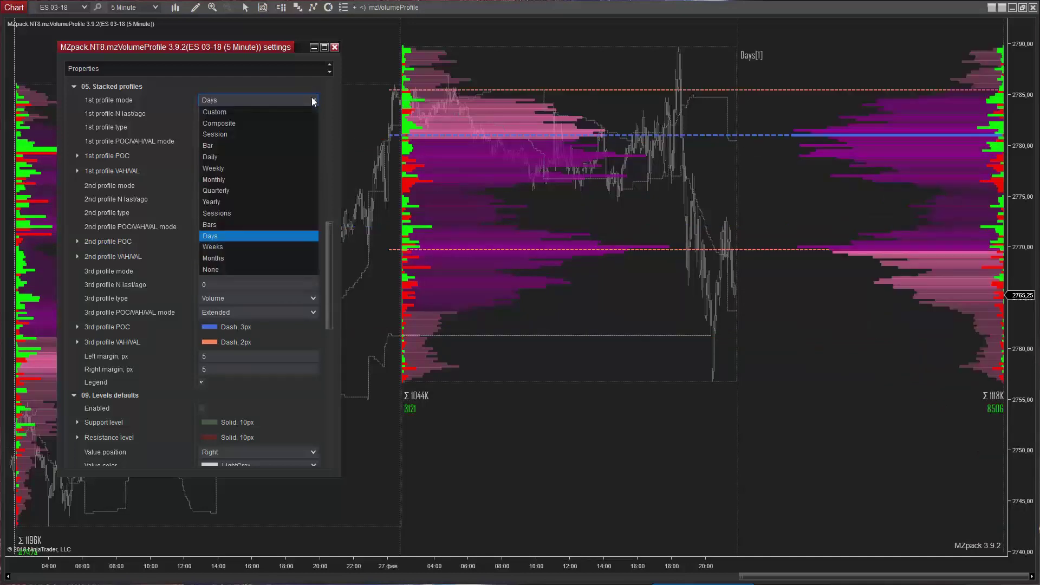
{"action": "left_click", "coordinate": [236, 180]}
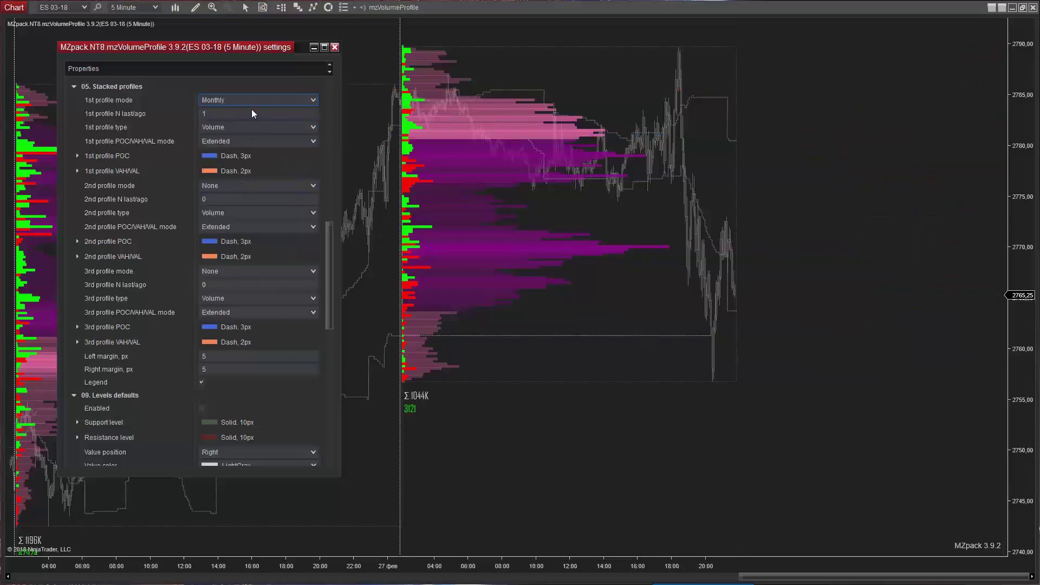
Set the first stacked profile to Session mode with N last/ago 0
{"action": "left_click_drag", "start_coordinate": [202, 561], "coordinate": [451, 569]}
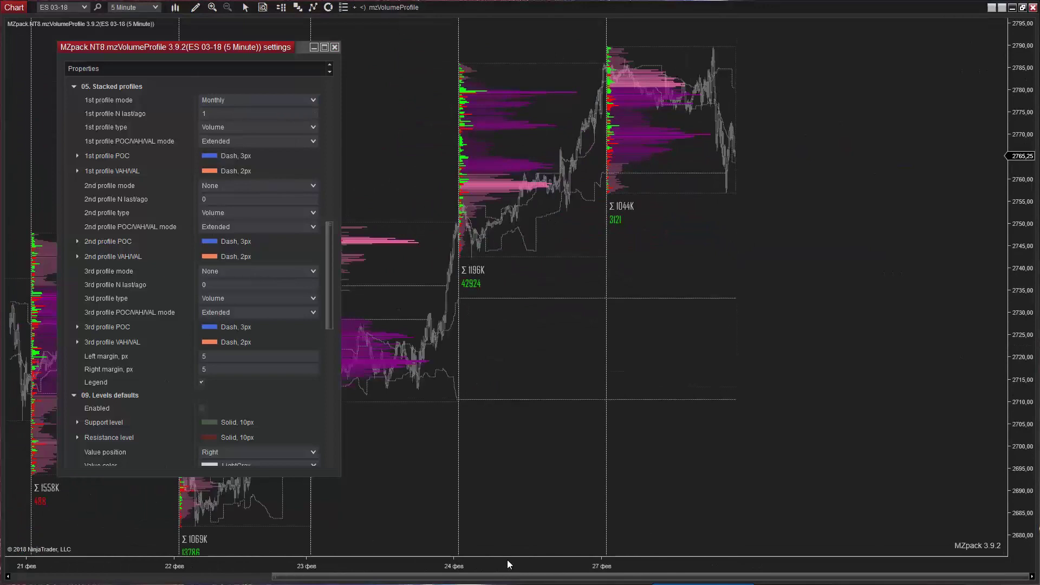
{"action": "left_click", "coordinate": [207, 113]}
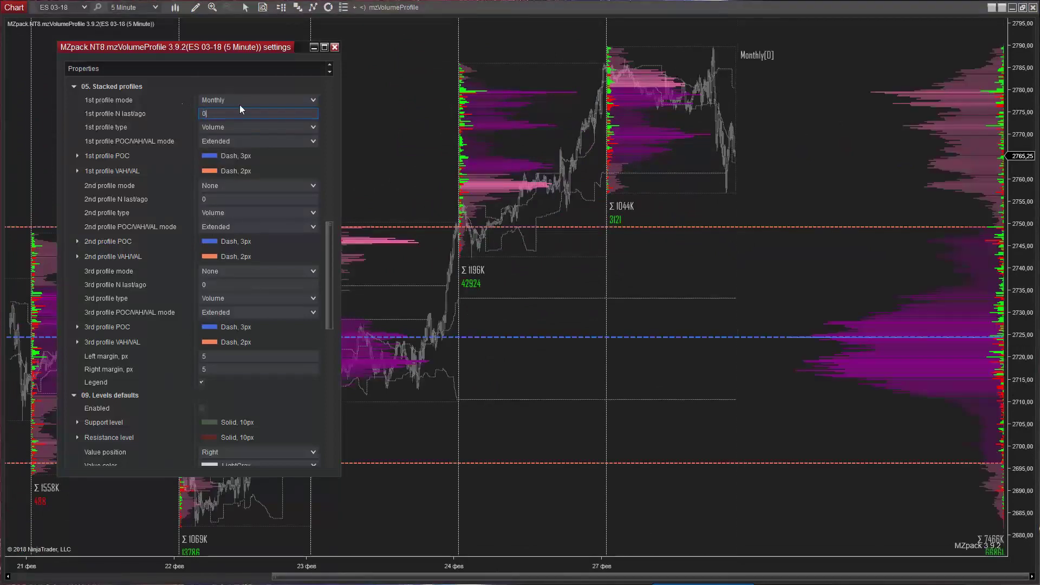
{"action": "left_click", "coordinate": [265, 100]}
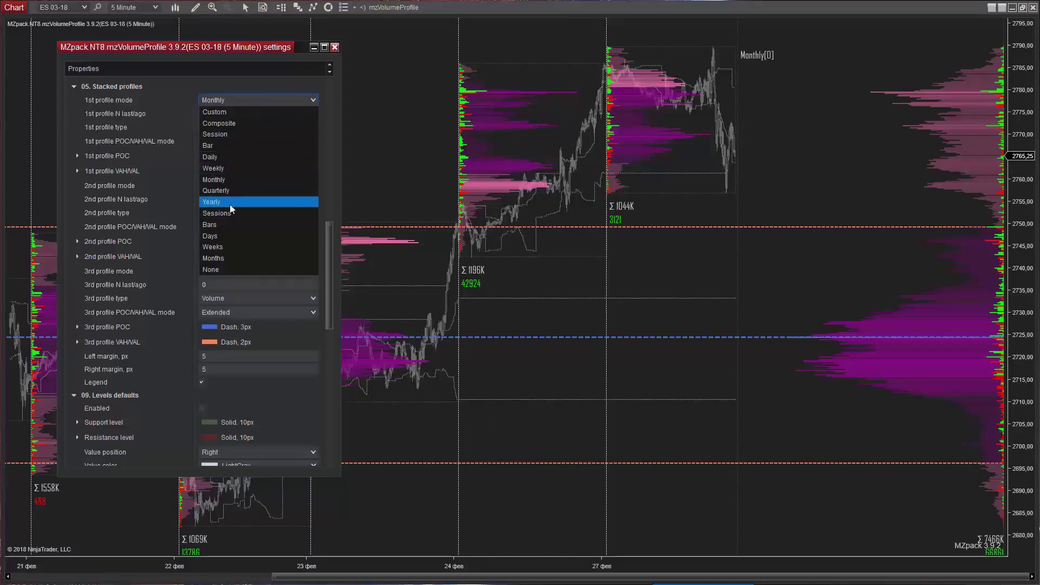
{"action": "left_click", "coordinate": [226, 256]}
{"action": "left_click", "coordinate": [239, 99]}
{"action": "left_click", "coordinate": [173, 170]}
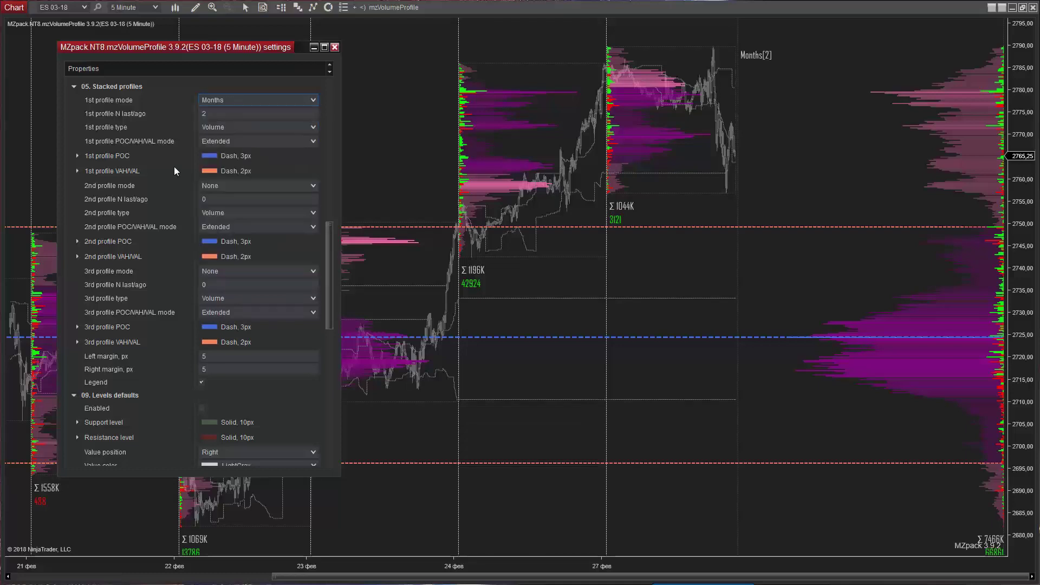
{"action": "left_click", "coordinate": [240, 100]}
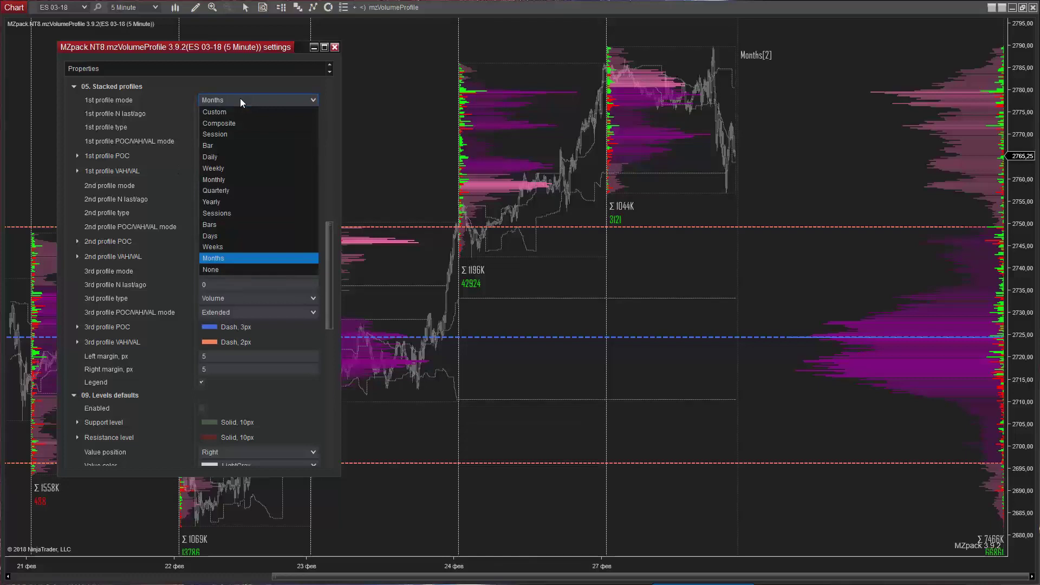
{"action": "left_click", "coordinate": [226, 134]}
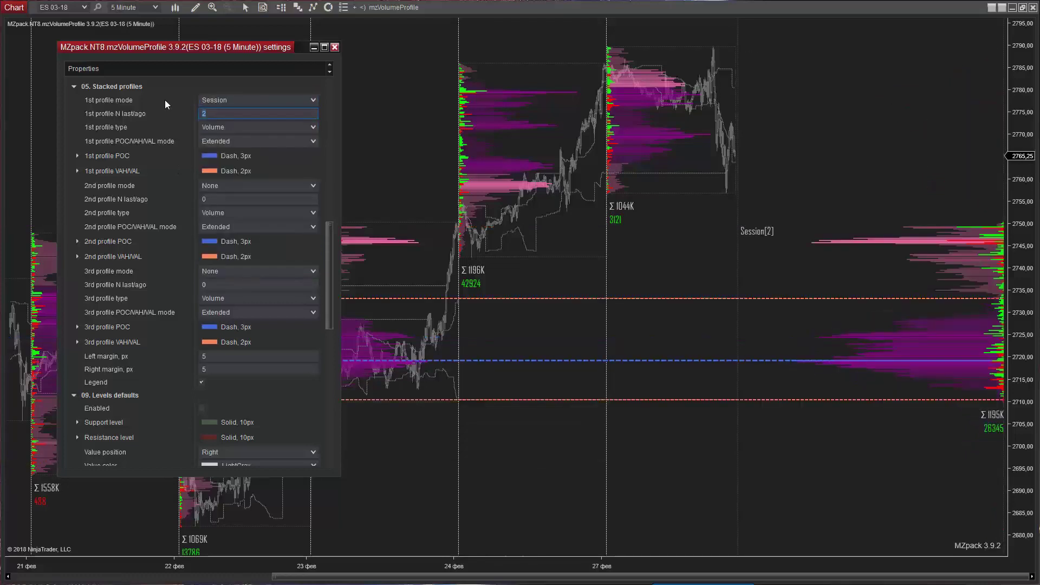
{"action": "type", "text": "0"}
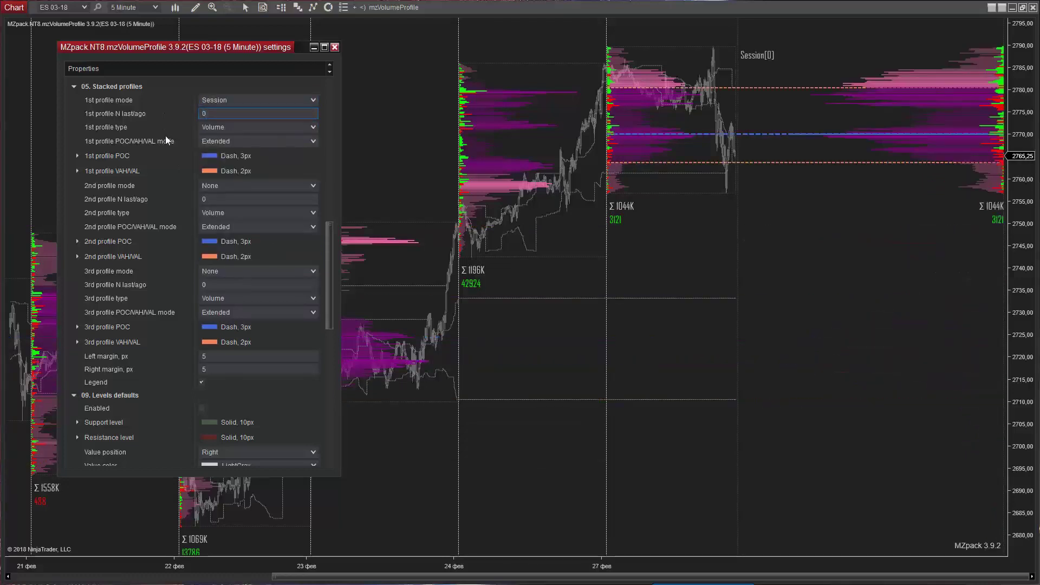
Set the first profile's POC/VAH/VAL lines to Extended after toggling them Off and On
{"action": "left_click", "coordinate": [314, 141]}
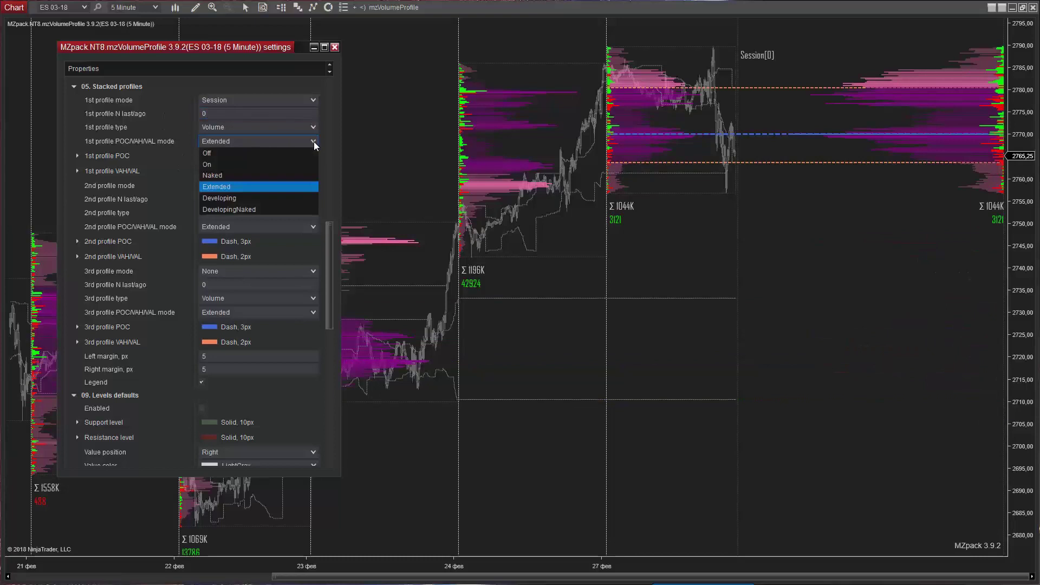
{"action": "left_click", "coordinate": [255, 152]}
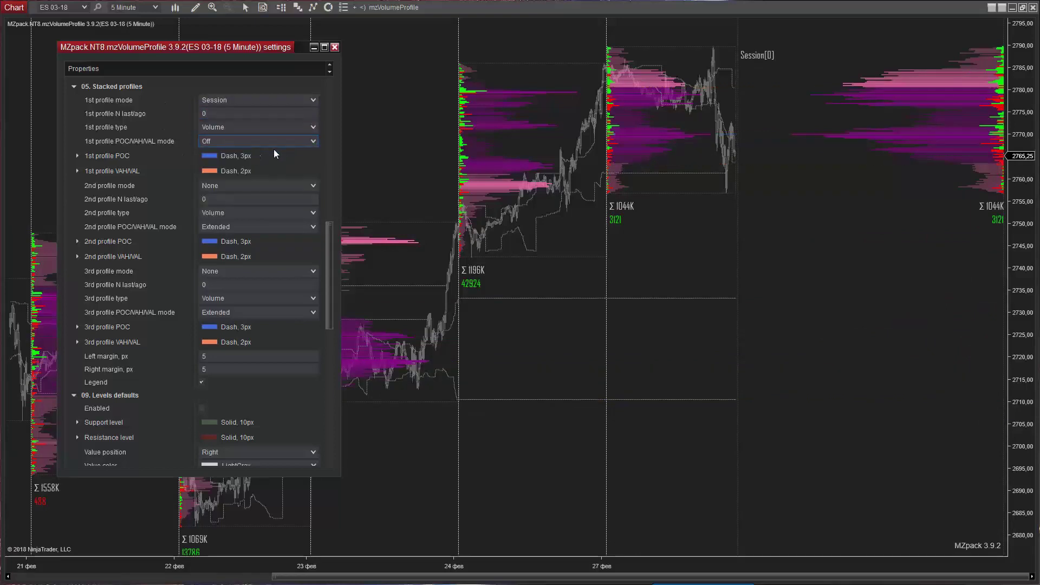
{"action": "left_click", "coordinate": [299, 141]}
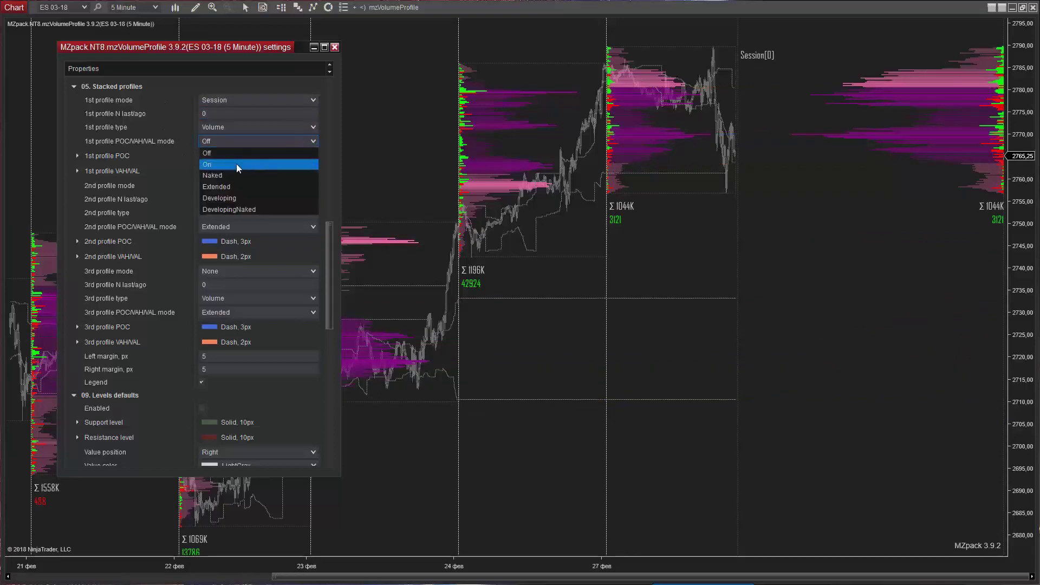
{"action": "left_click", "coordinate": [237, 164]}
{"action": "left_click", "coordinate": [247, 142]}
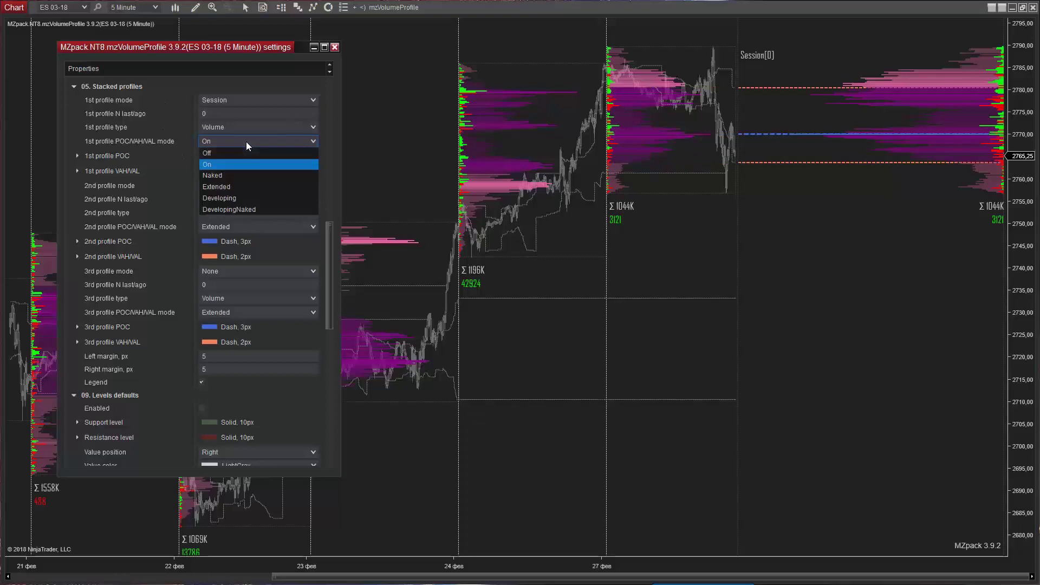
{"action": "left_click", "coordinate": [232, 187]}
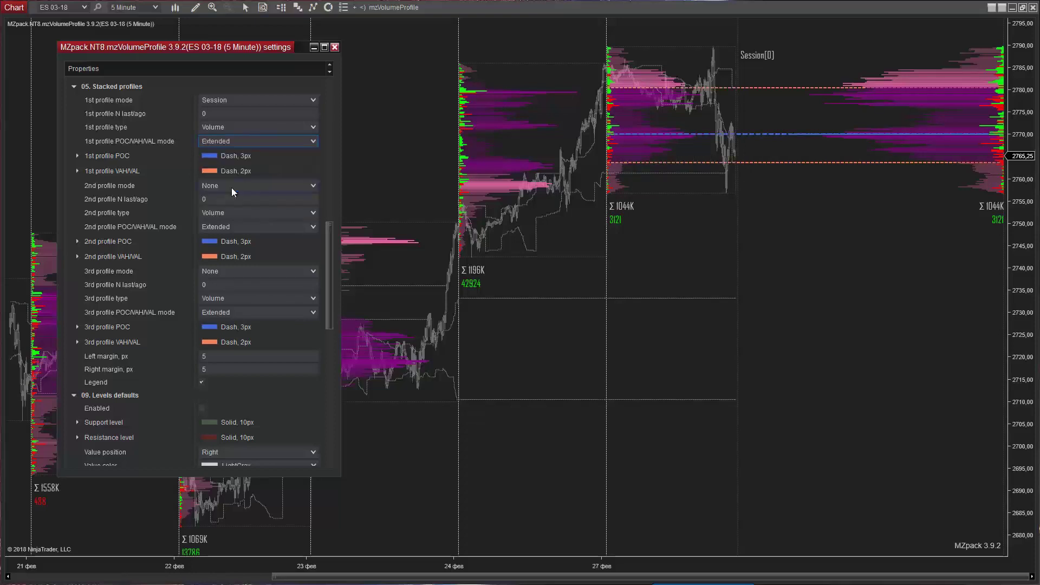
{"action": "left_click", "coordinate": [313, 186]}
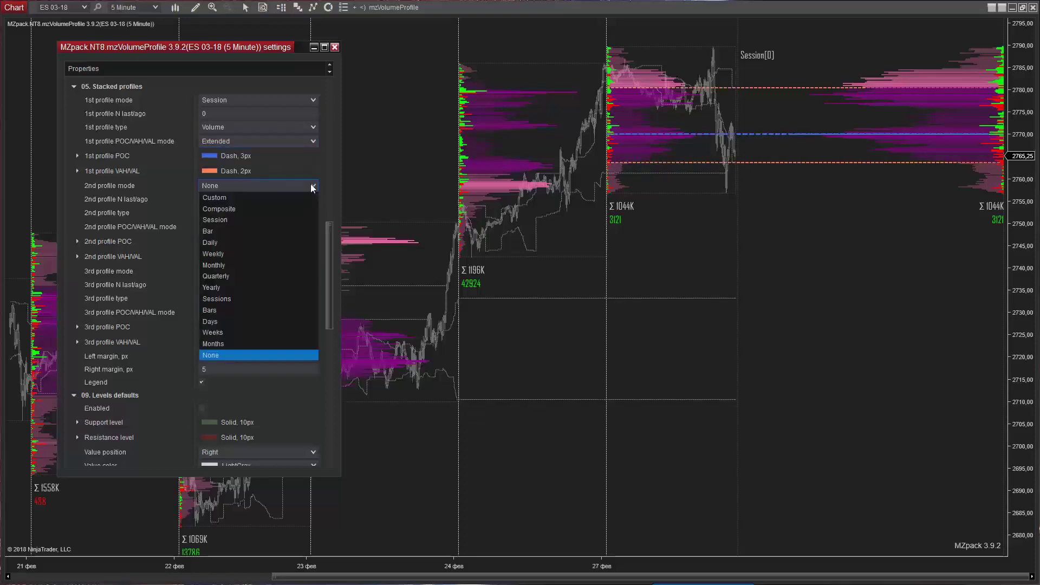
Make profile 2 Composite and profile 3 Bars with N last/ago 20, and set left margin to 100 px
{"action": "left_click", "coordinate": [264, 209]}
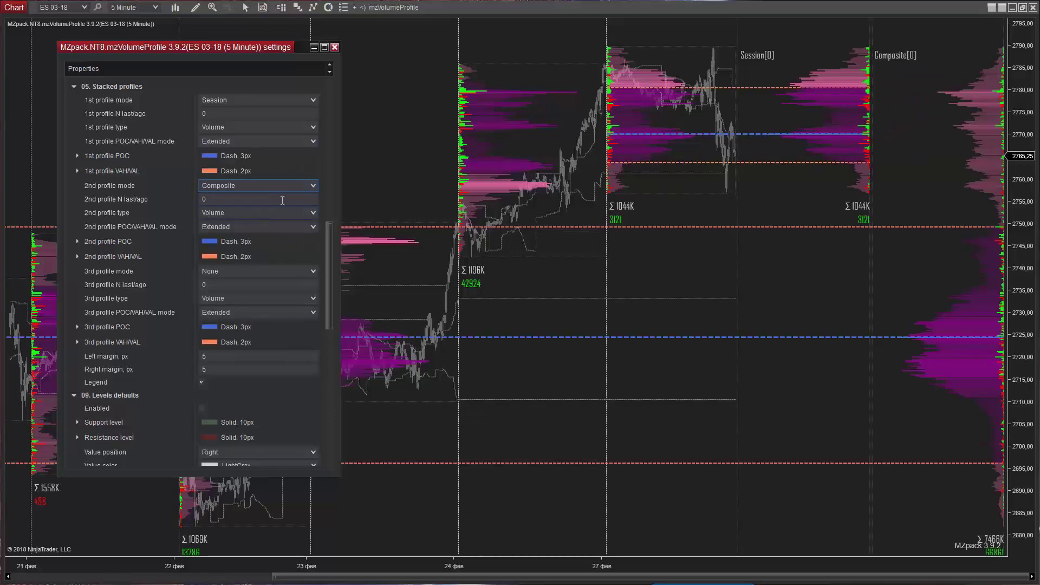
{"action": "left_click", "coordinate": [313, 272]}
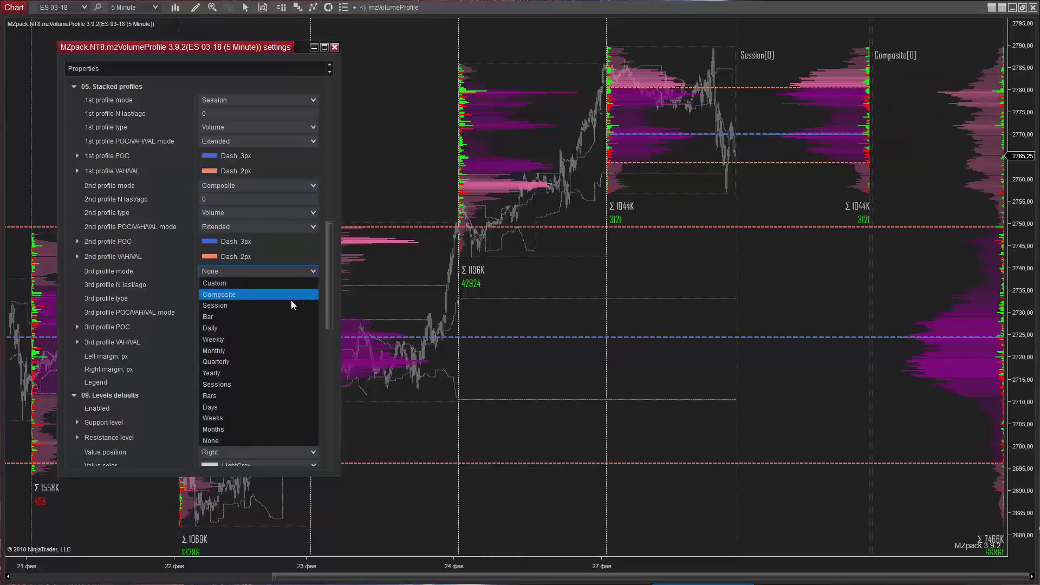
{"action": "left_click", "coordinate": [221, 396]}
{"action": "key", "text": "Tab"}
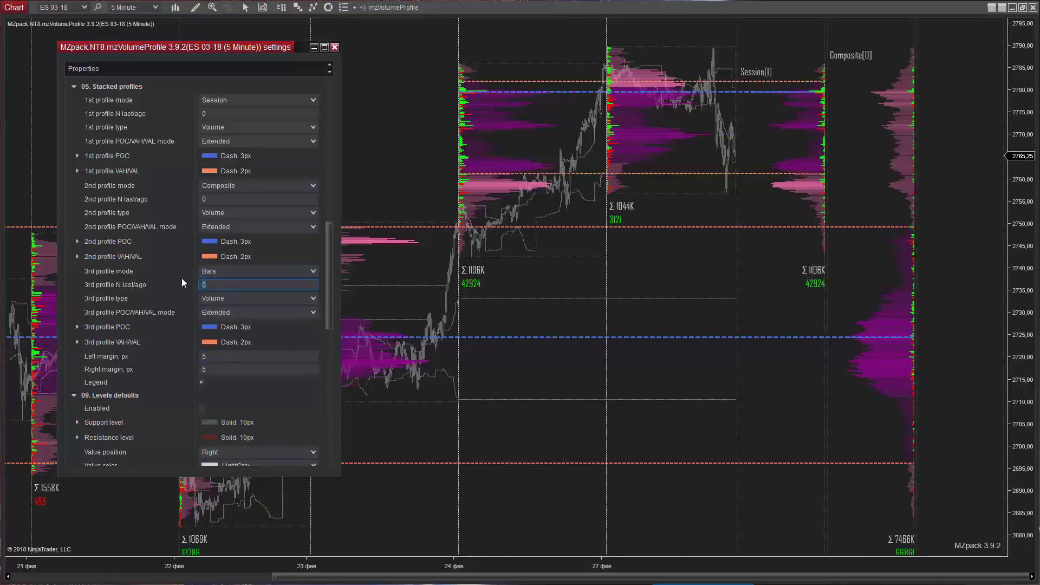
{"action": "type", "text": "20"}
{"action": "left_click", "coordinate": [244, 369]}
{"action": "left_click", "coordinate": [173, 353]}
{"action": "type", "text": "100"}
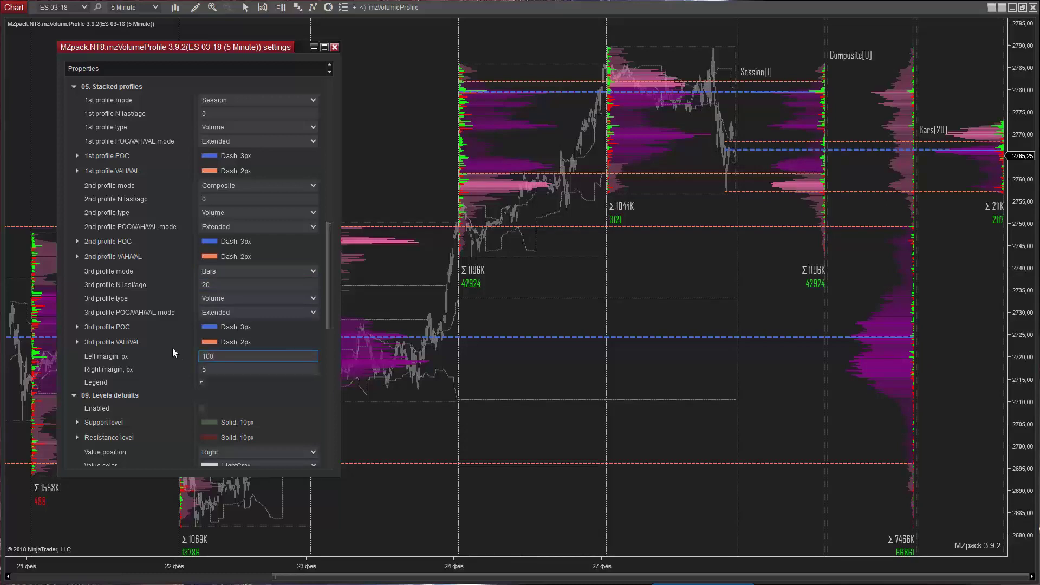